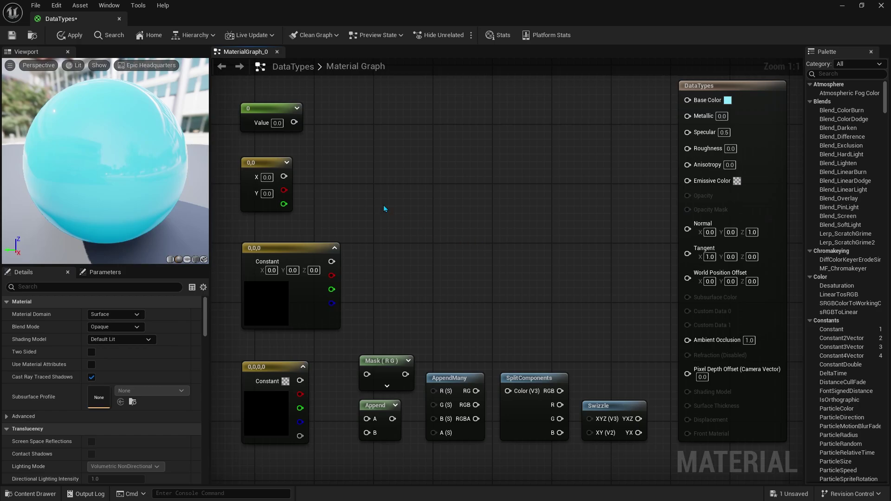
# Open the full documentation popup for the scalar Constant node.
pyautogui.click(302, 128)
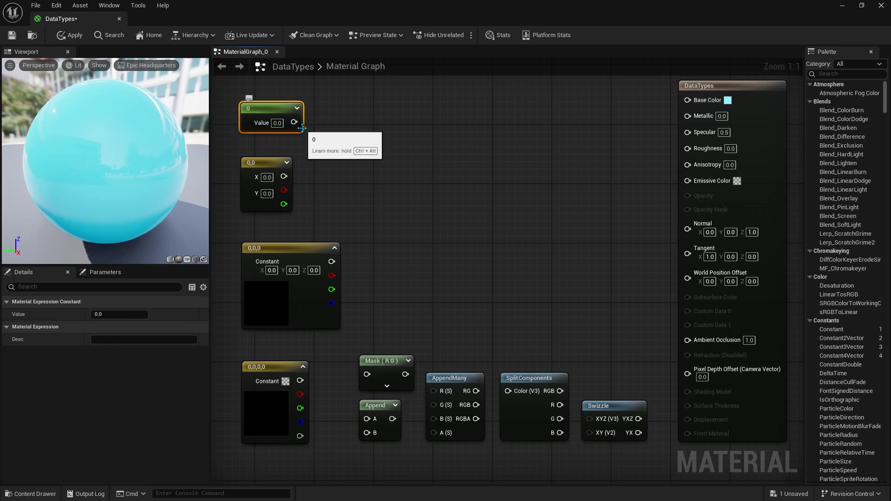
pyautogui.hotkey('ctrl', 'alt')
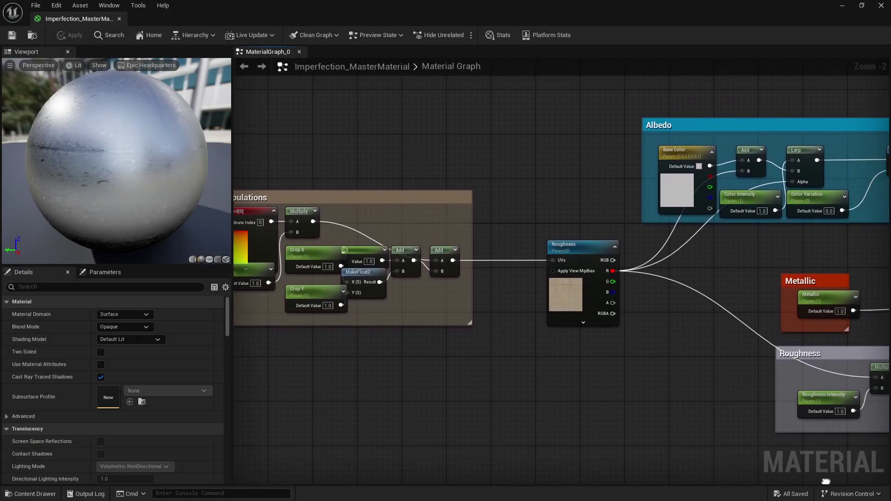
# Pan across the example and landscape material graphs to view their output nodes.
pyautogui.moveTo(780, 481)
pyautogui.mouseDown(button='right')
pyautogui.moveTo(570, 480)
pyautogui.moveTo(258, 455)
pyautogui.mouseUp(button='right')
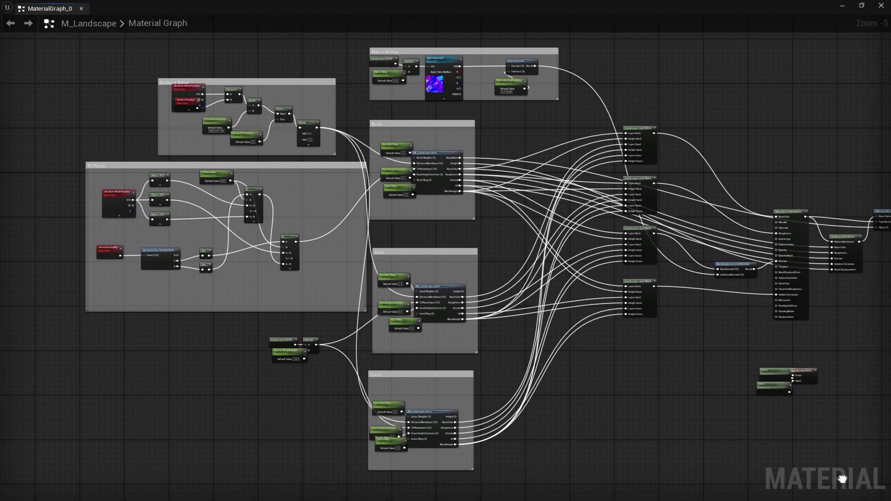
pyautogui.moveTo(811, 480); pyautogui.dragTo(429, 475, button='right')
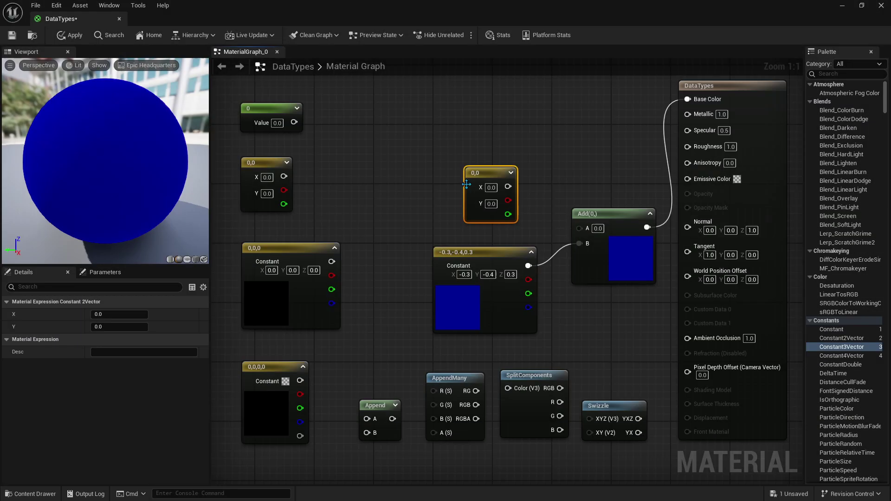
# Wire the Constant2Vector into Add's A pin to show the type-mismatch error.
pyautogui.moveTo(508, 186); pyautogui.dragTo(580, 228)
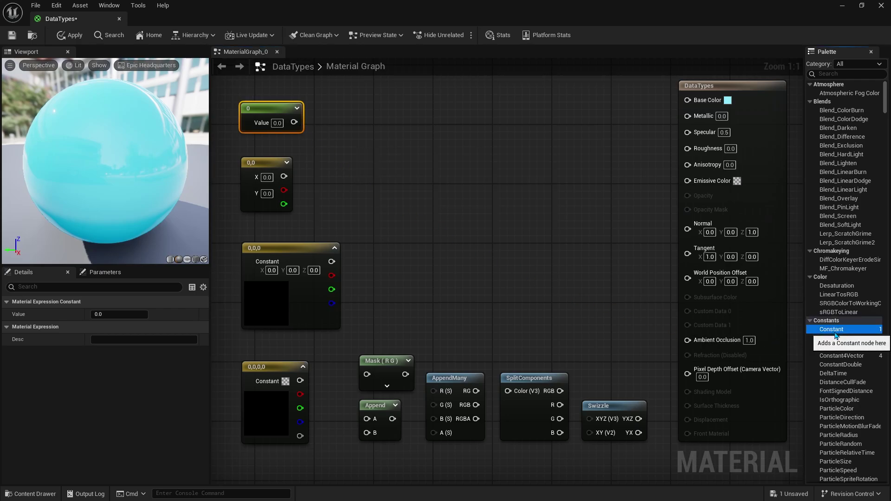
# Add constants of 1 and 0, wiring 1 to Metallic and 0 to Roughness and Anisotropy.
pyautogui.moveTo(831, 329); pyautogui.dragTo(381, 197)
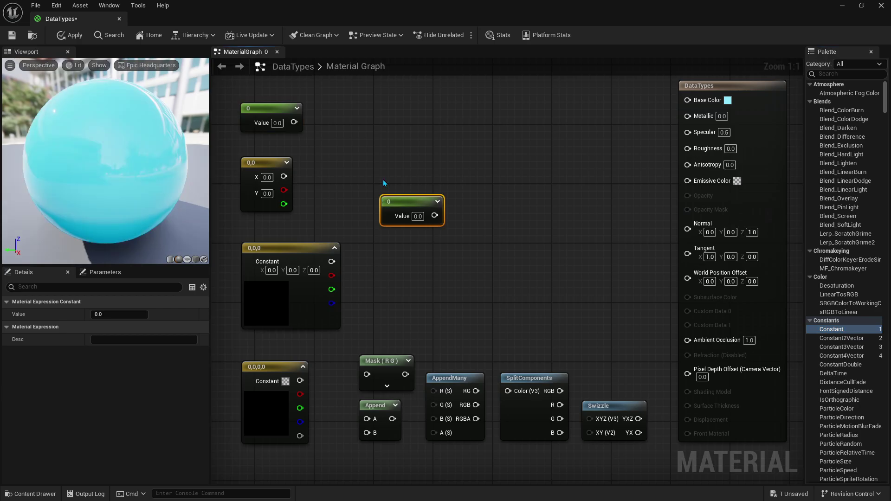
pyautogui.click(379, 150)
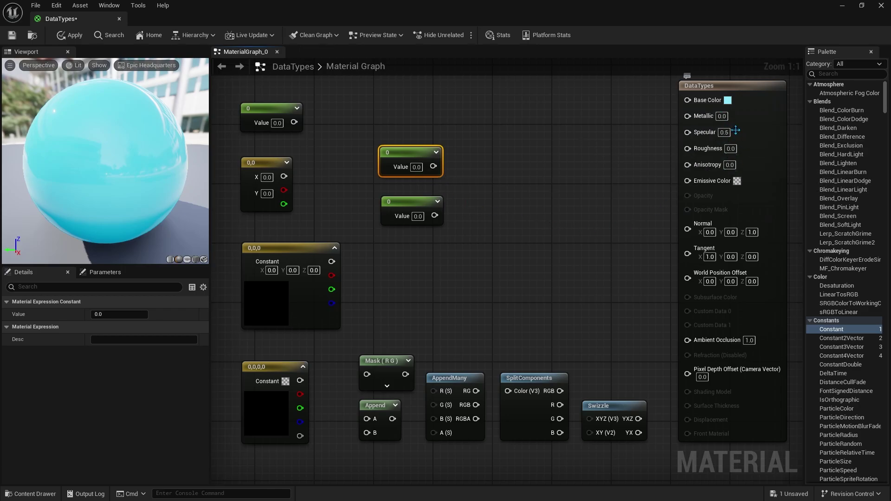
pyautogui.click(722, 116)
pyautogui.write('1')
pyautogui.press('Return')
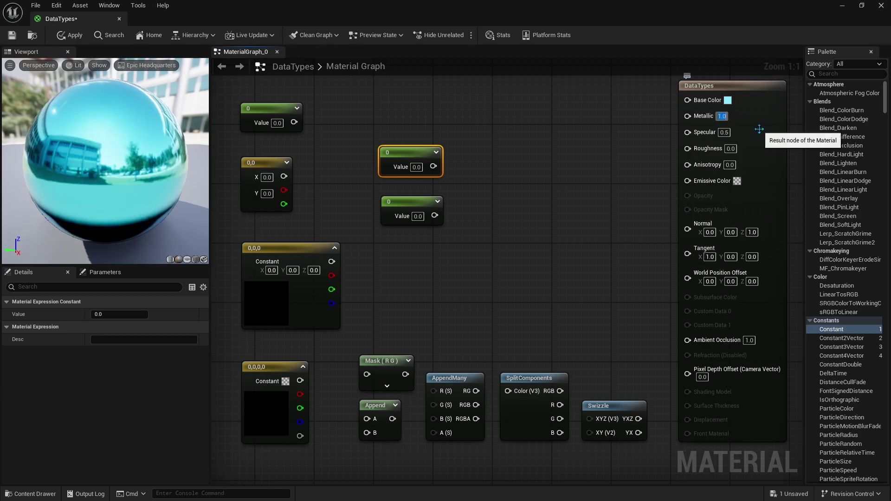
pyautogui.moveTo(461, 226)
pyautogui.mouseDown()
pyautogui.moveTo(399, 156)
pyautogui.moveTo(512, 110)
pyautogui.moveTo(566, 131)
pyautogui.moveTo(687, 116)
pyautogui.mouseUp()
pyautogui.click(566, 131)
pyautogui.moveTo(548, 171); pyautogui.dragTo(688, 145)
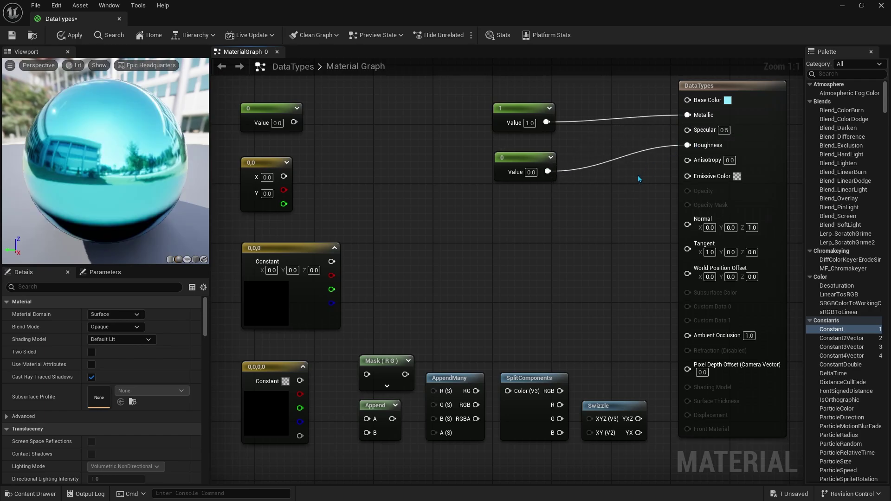
pyautogui.moveTo(688, 160)
pyautogui.mouseDown()
pyautogui.moveTo(547, 171)
pyautogui.moveTo(687, 367)
pyautogui.mouseUp()
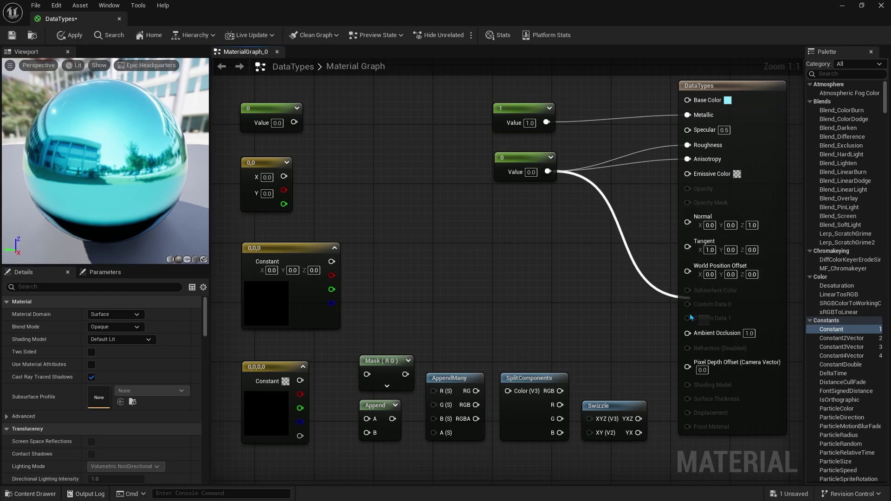
# Add a 0.5 Constant wired into Base Color.
pyautogui.click(512, 240)
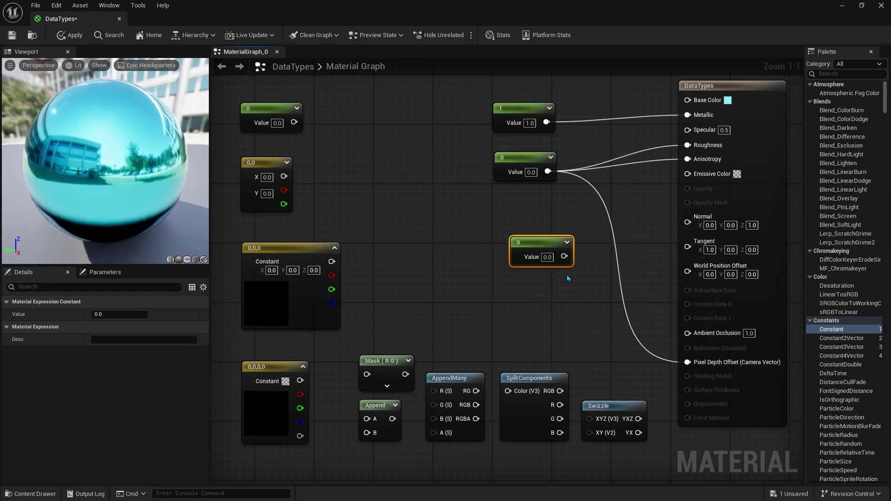
pyautogui.moveTo(564, 256); pyautogui.dragTo(687, 100)
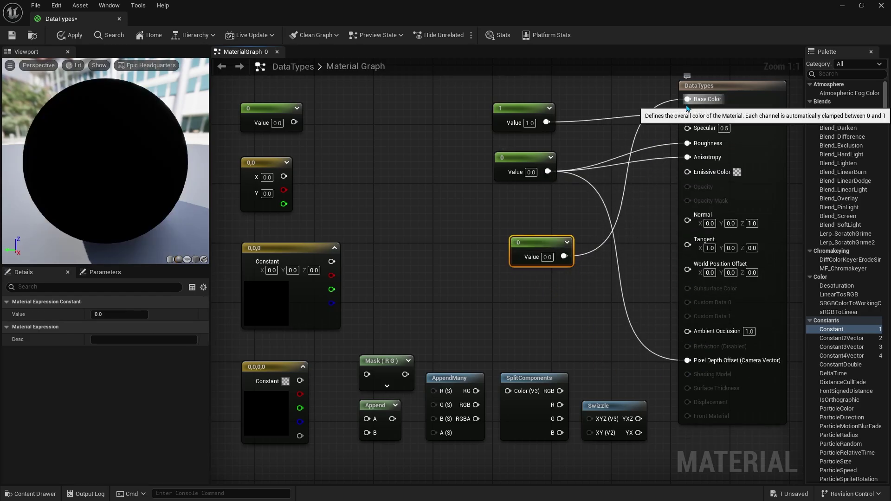
pyautogui.click(567, 242)
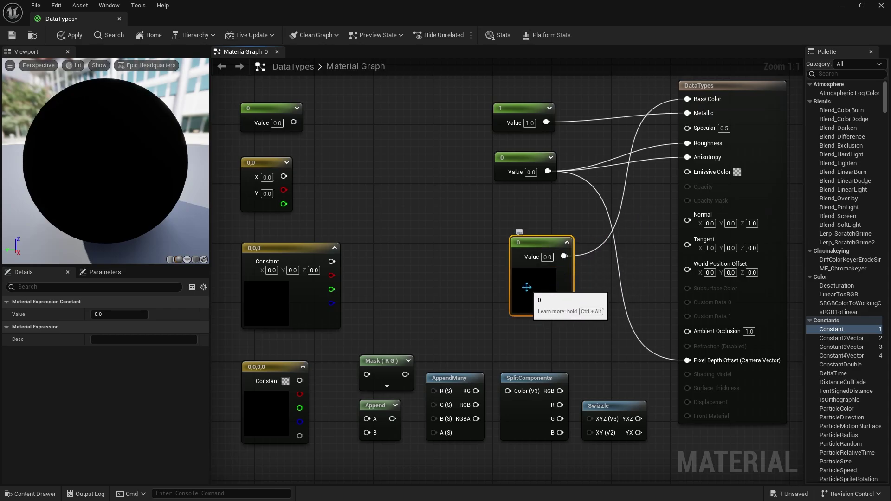
pyautogui.write('0.5')
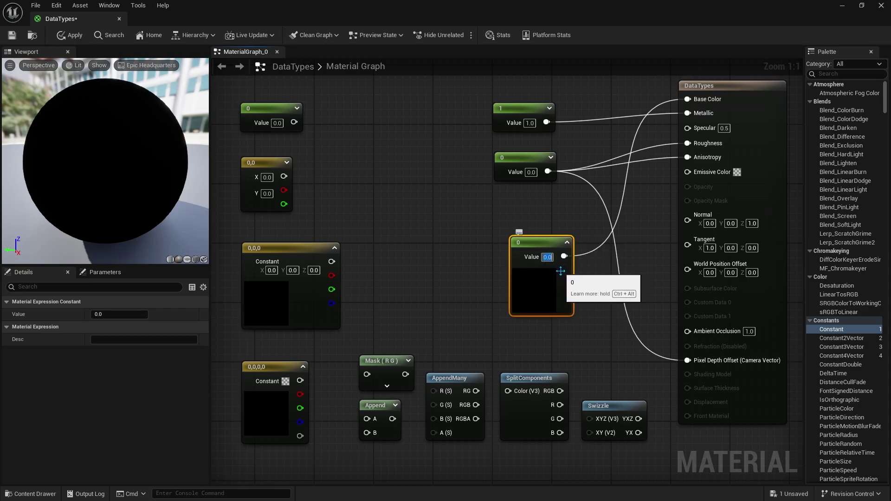
pyautogui.press('Return')
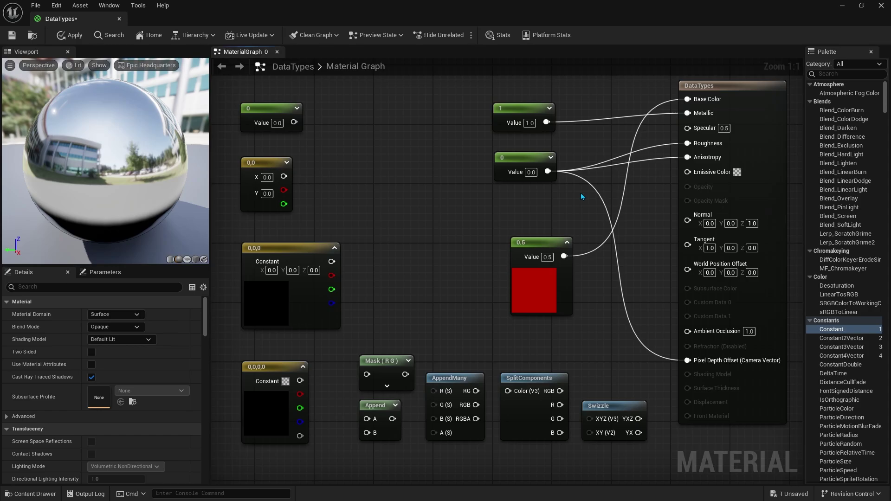
# Delete the 1 and 0 constants and set Roughness to 1.0.
pyautogui.moveTo(580, 193); pyautogui.dragTo(485, 93)
pyautogui.press('Delete')
pyautogui.moveTo(534, 242); pyautogui.dragTo(523, 108)
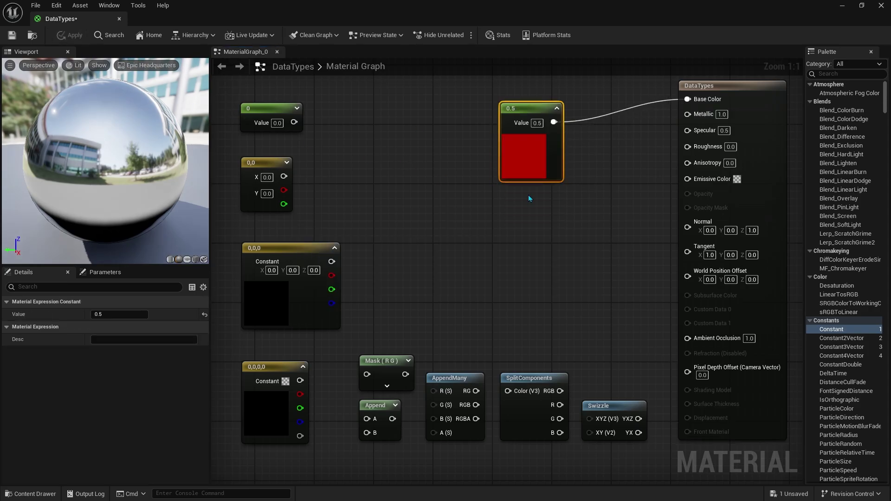
pyautogui.click(730, 147)
pyautogui.write('1')
pyautogui.press('Return')
# Scrub the constant's value to preview brightness, restore 0.5, and move it left.
pyautogui.click(543, 148)
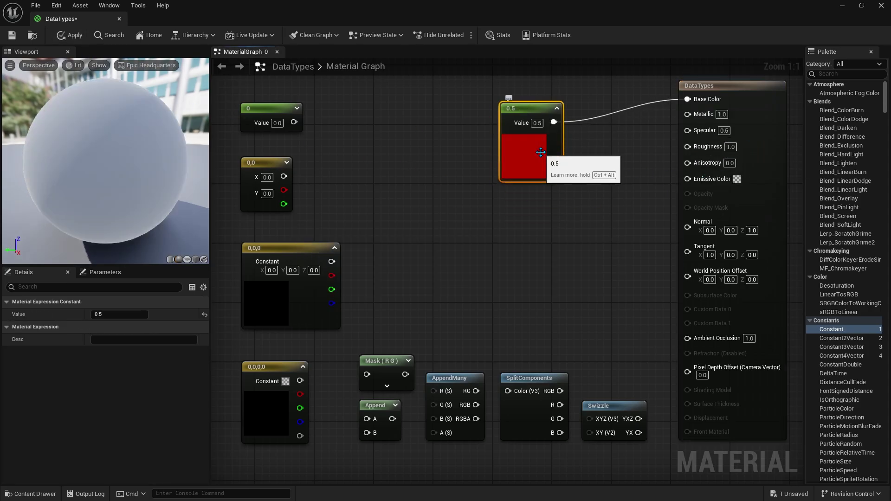
pyautogui.moveTo(127, 314)
pyautogui.mouseDown()
pyautogui.moveTo(116, 314)
pyautogui.moveTo(129, 314)
pyautogui.mouseUp()
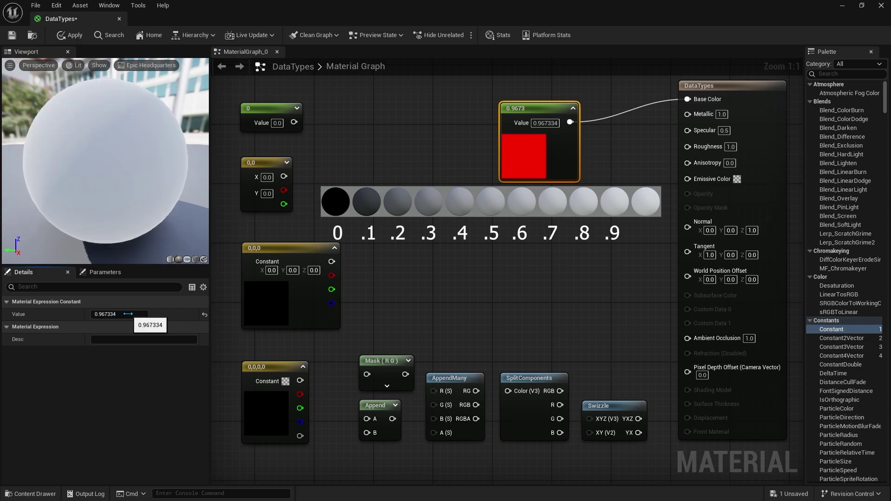
pyautogui.click(128, 314)
pyautogui.write('0.5')
pyautogui.press('Return')
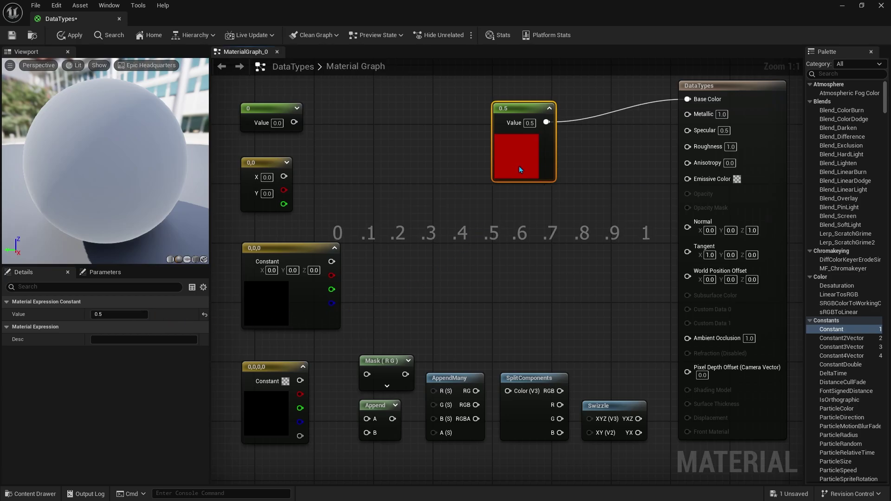
pyautogui.moveTo(518, 166); pyautogui.dragTo(416, 165)
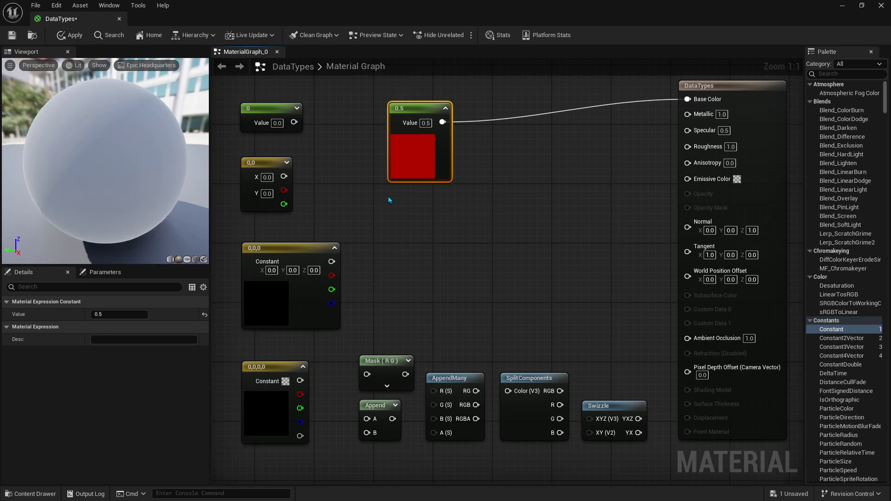
# Duplicate the 0.5 constant and combine both in an Add node feeding Base Color.
pyautogui.hotkey('ctrl', 'w')
pyautogui.moveTo(388, 196); pyautogui.dragTo(394, 196)
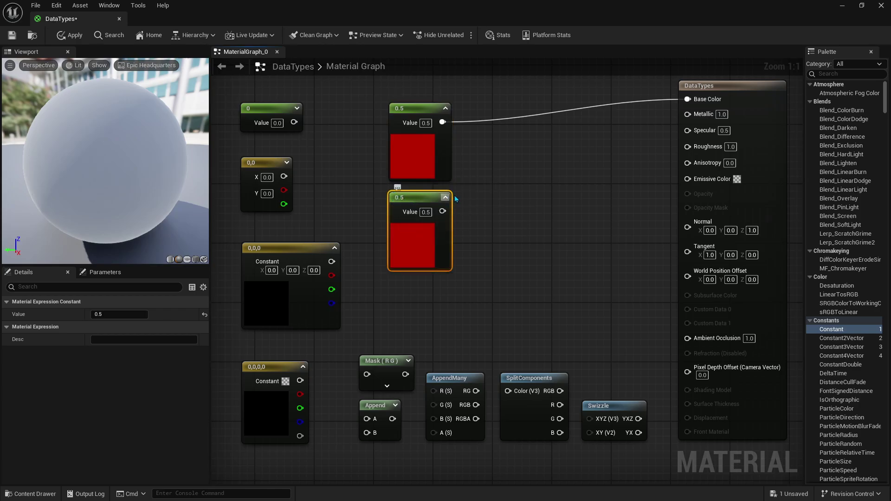
pyautogui.click(474, 164)
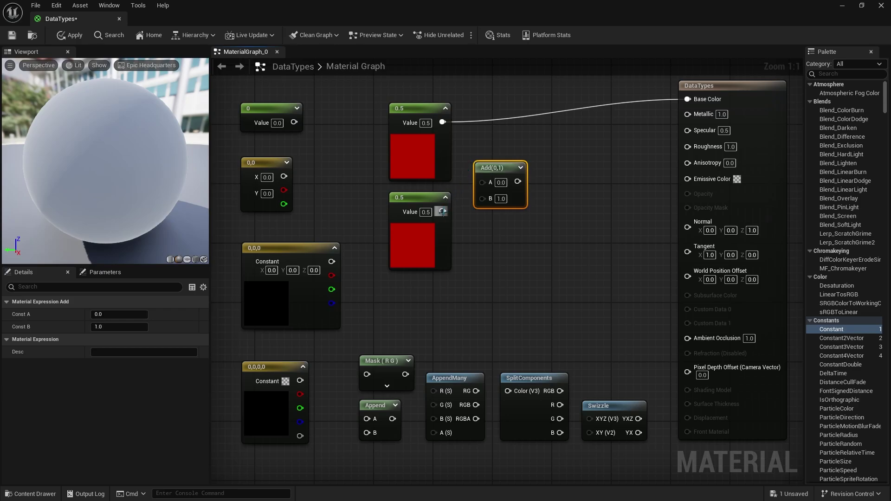
pyautogui.moveTo(442, 212)
pyautogui.mouseDown()
pyautogui.moveTo(482, 199)
pyautogui.moveTo(443, 122)
pyautogui.mouseUp()
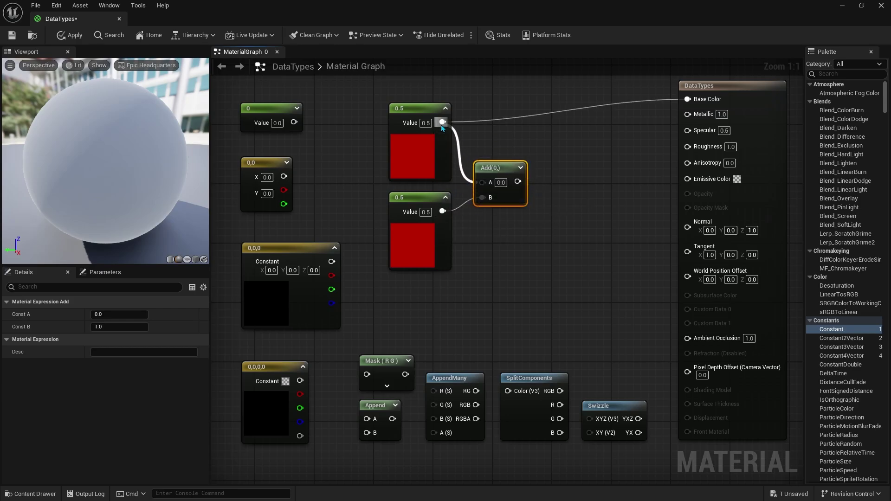
pyautogui.moveTo(505, 181); pyautogui.dragTo(688, 99)
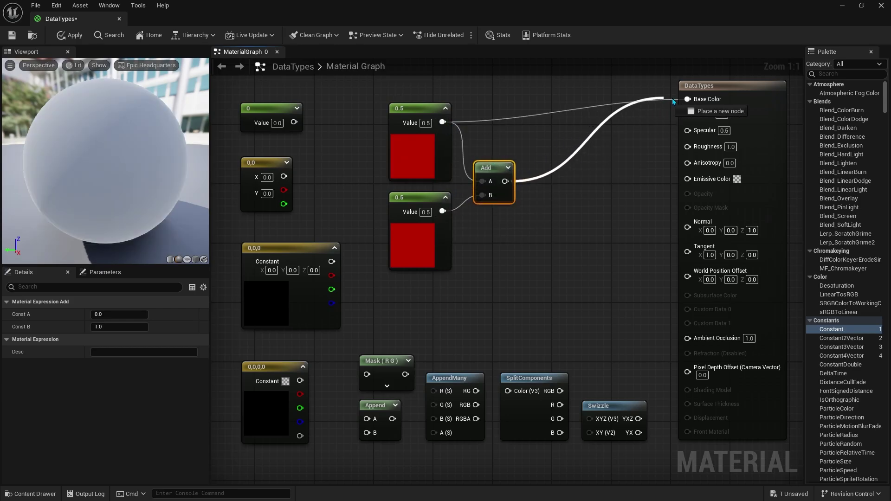
# Add a Multiply with B set to 0 into Base Color, then delete the test nodes.
pyautogui.click(542, 165)
pyautogui.moveTo(505, 181)
pyautogui.mouseDown()
pyautogui.moveTo(610, 175)
pyautogui.moveTo(687, 99)
pyautogui.mouseUp()
pyautogui.click(568, 197)
pyautogui.write('0')
pyautogui.press('Return')
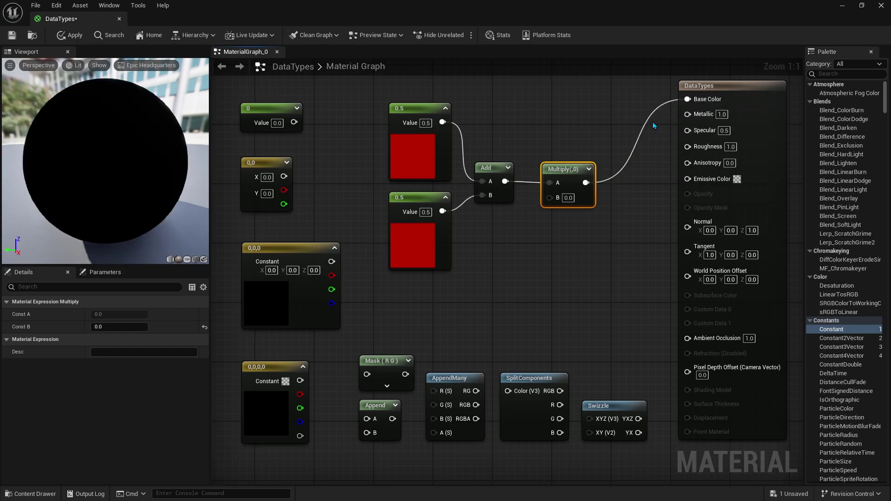
pyautogui.moveTo(619, 120); pyautogui.dragTo(403, 285)
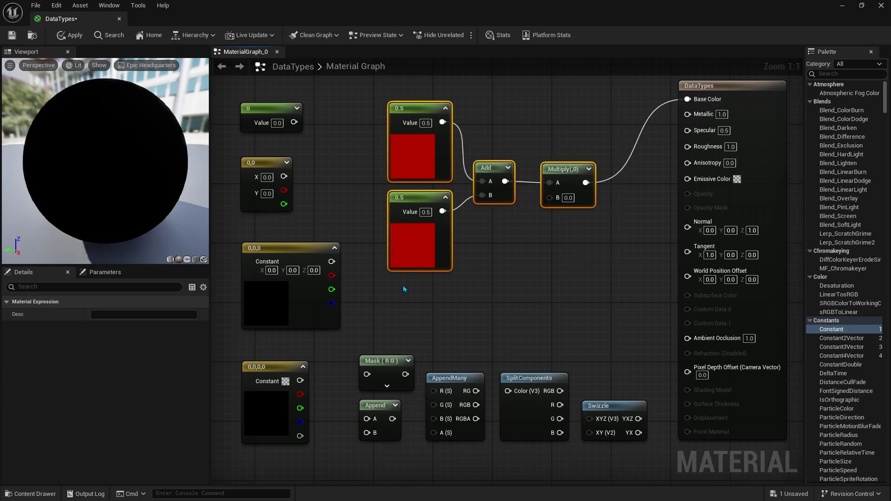
pyautogui.press('Delete')
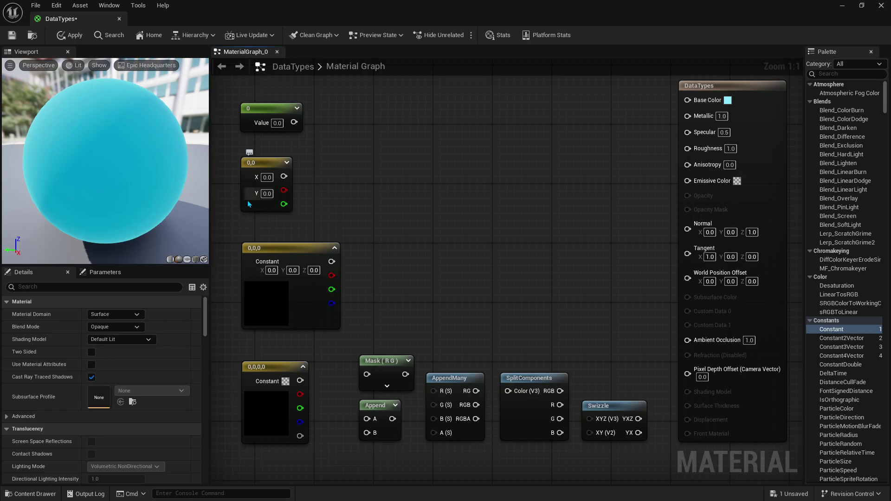
# Add a second Constant2Vector and align the two vertically.
pyautogui.click(248, 200)
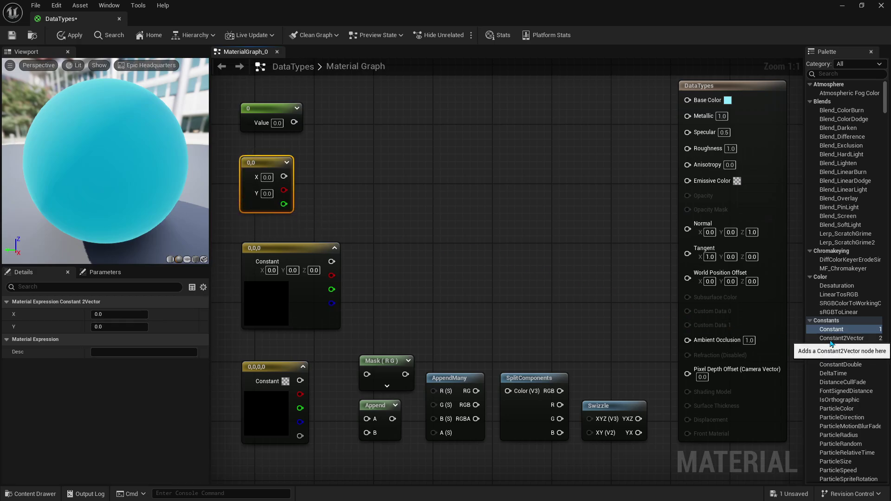
pyautogui.moveTo(835, 338); pyautogui.dragTo(404, 241)
pyautogui.click(404, 171)
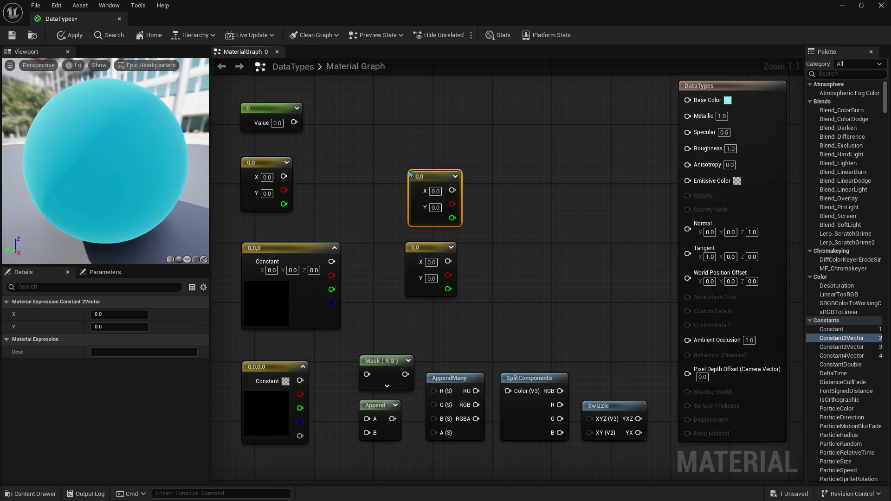
pyautogui.keyDown('shift'); pyautogui.moveTo(471, 268); pyautogui.dragTo(404, 230); pyautogui.keyUp('shift')
pyautogui.hotkey('shift', 'a')
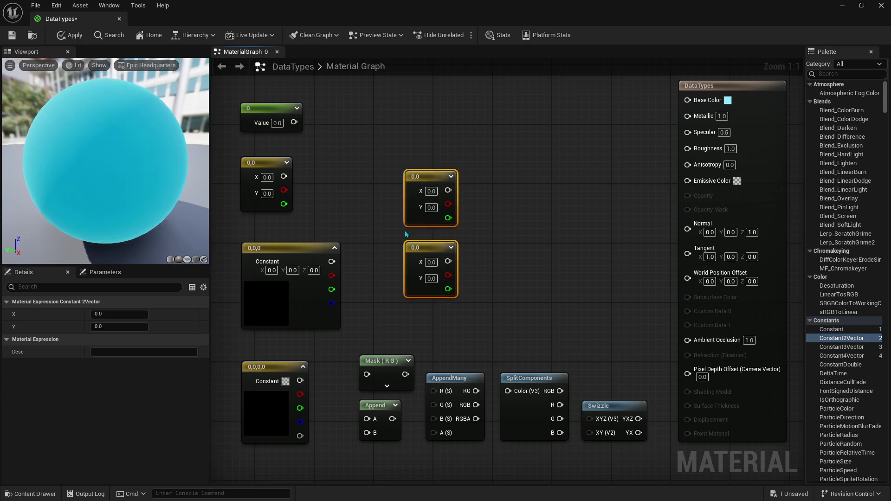
# Show the Constant2Vector's full documentation and place a Texture Sample node.
pyautogui.click(420, 201)
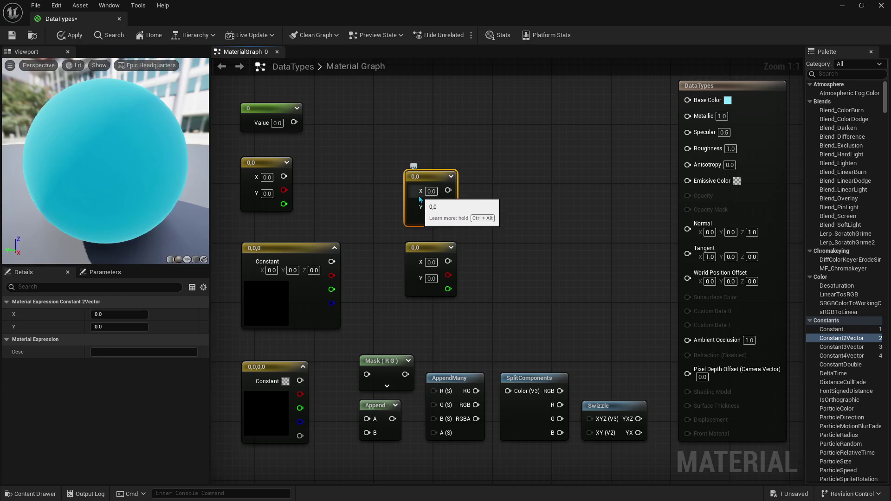
pyautogui.hotkey('ctrl', 'alt')
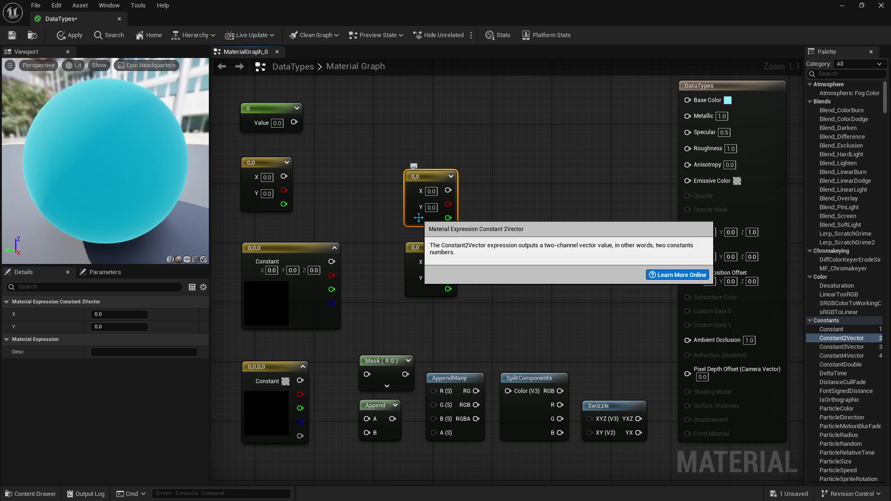
pyautogui.click(514, 173)
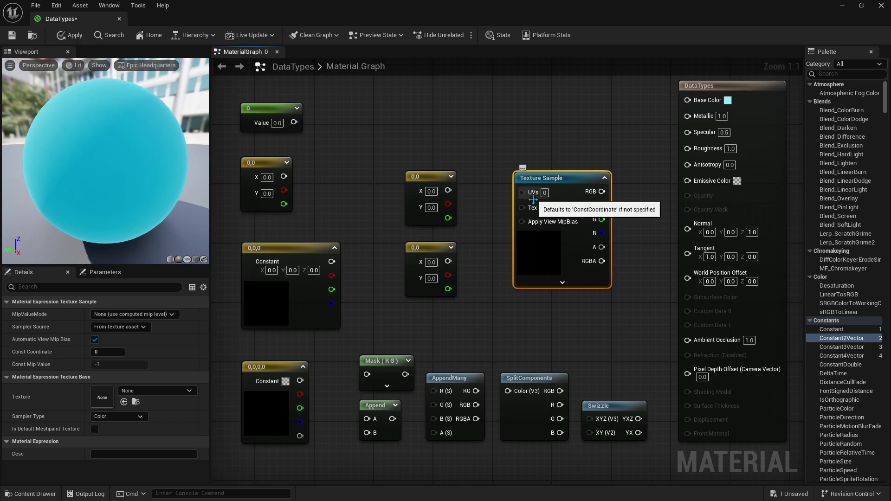
# Read the Texture Sample docs and try the vector on its UVs, then undo.
pyautogui.hotkey('ctrl', 'alt')
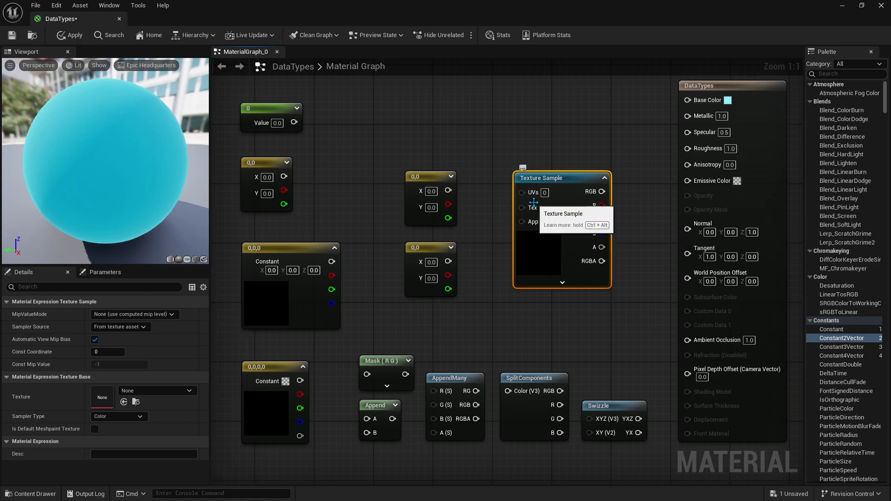
pyautogui.moveTo(448, 190); pyautogui.dragTo(526, 194)
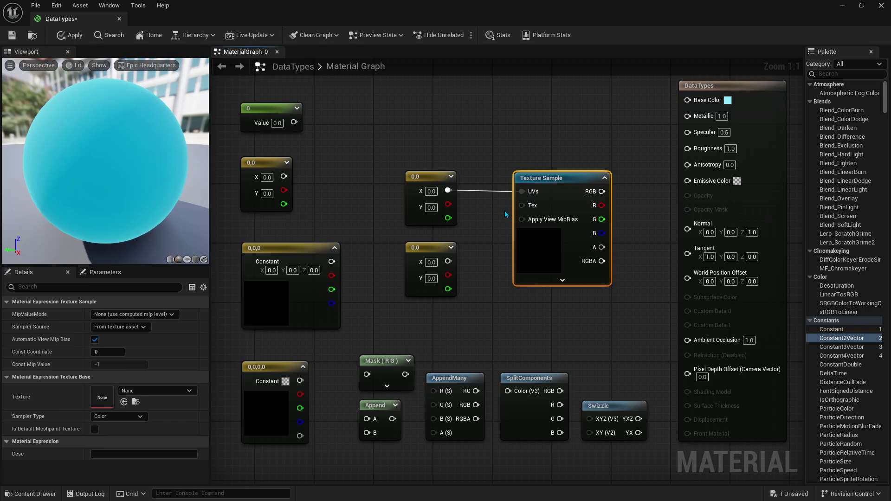
pyautogui.hotkey('ctrl', 'z')
pyautogui.hotkey('ctrl', 'z')
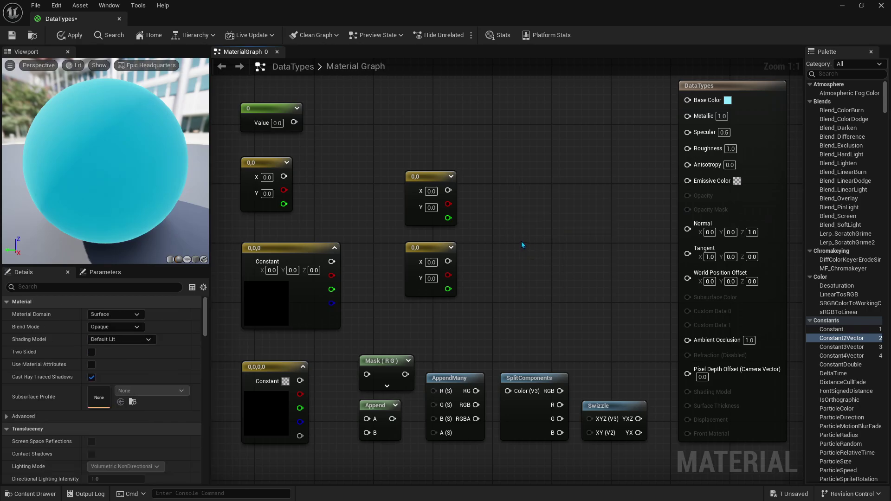
# Feed the upper vector into a new Add node and set the vectors to 0.1,0.2 and 0.3,0.2.
pyautogui.click(481, 216)
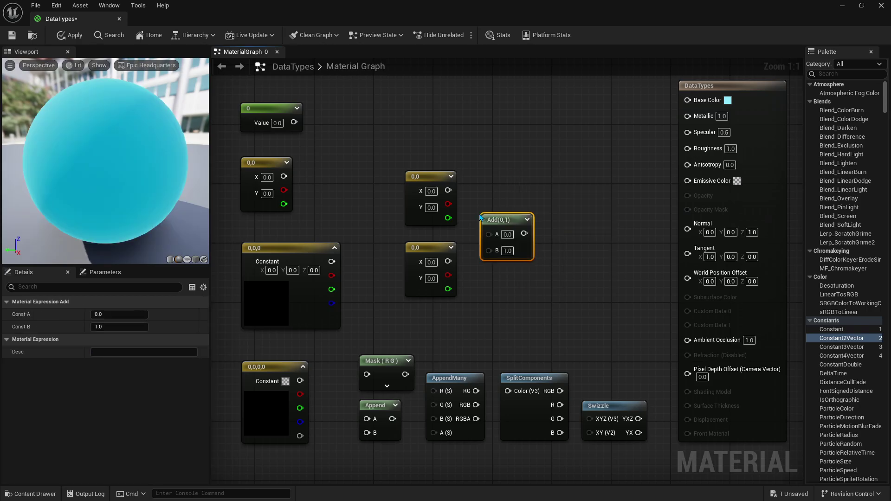
pyautogui.moveTo(448, 190)
pyautogui.mouseDown()
pyautogui.moveTo(488, 236)
pyautogui.moveTo(448, 261)
pyautogui.mouseUp()
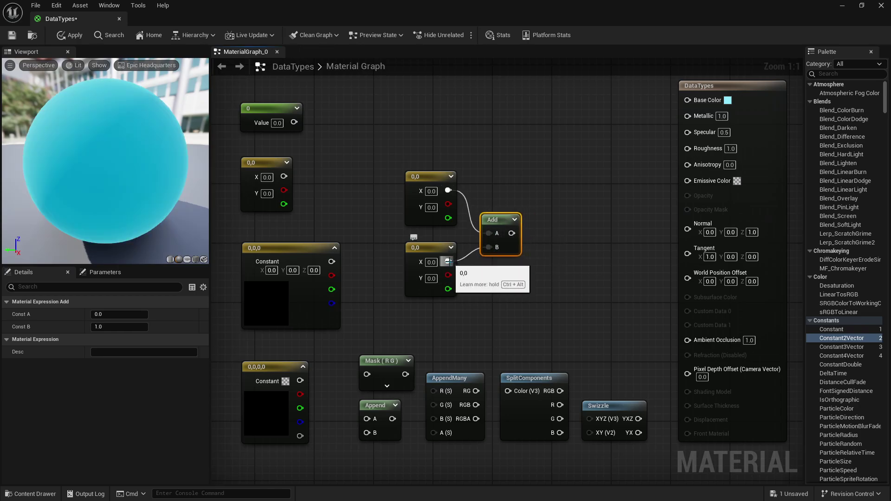
pyautogui.click(431, 191)
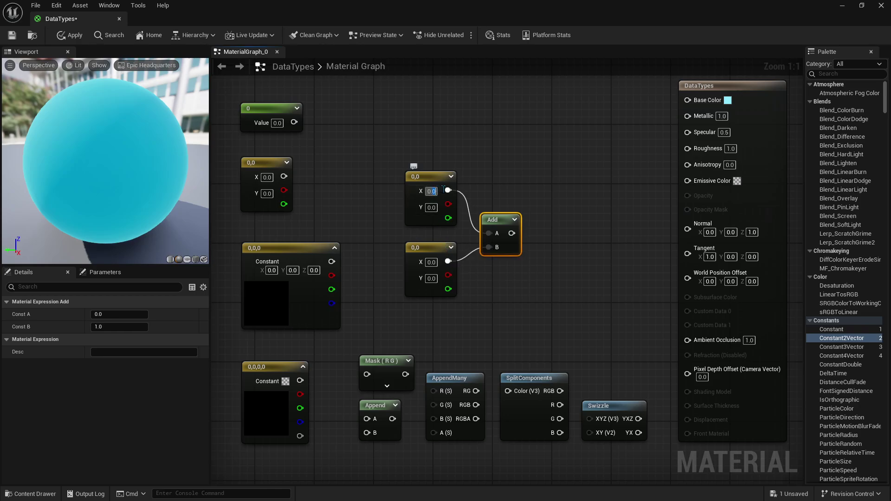
pyautogui.write('0.1')
pyautogui.press('Tab')
pyautogui.write('0.2')
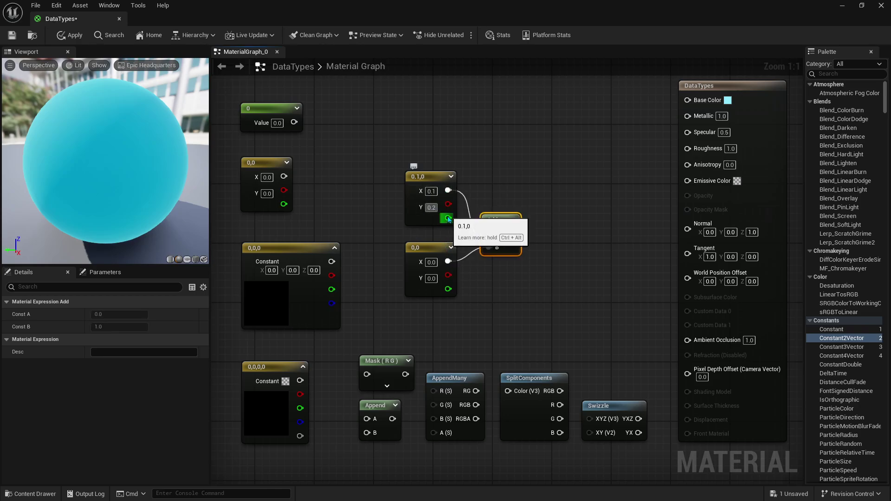
pyautogui.press('Tab')
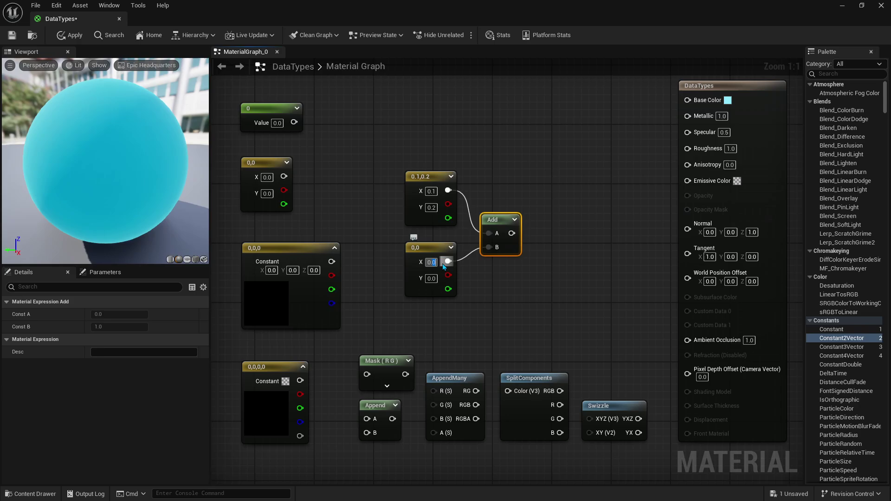
pyautogui.write('0.3')
pyautogui.press('Tab')
pyautogui.write('0.2')
pyautogui.click(486, 282)
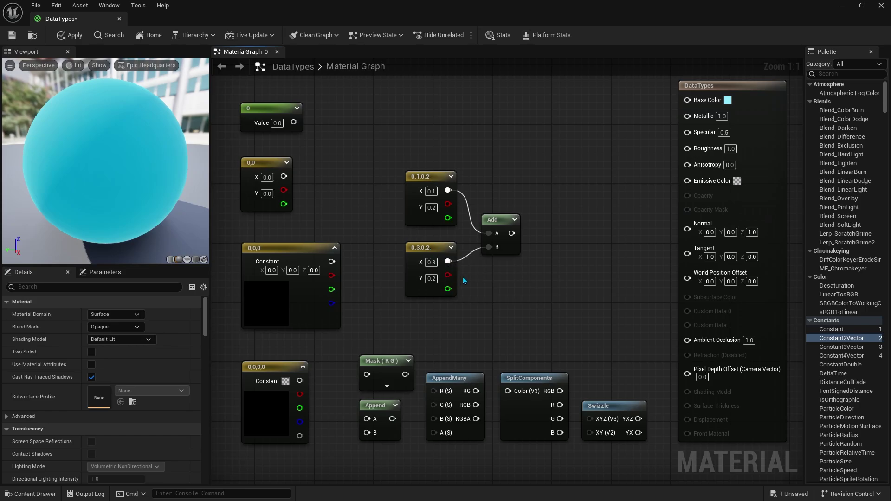
# Add a Multiply node with the 0.1,0.2 vector on A and 0.3,0.2 on B.
pyautogui.click(484, 271)
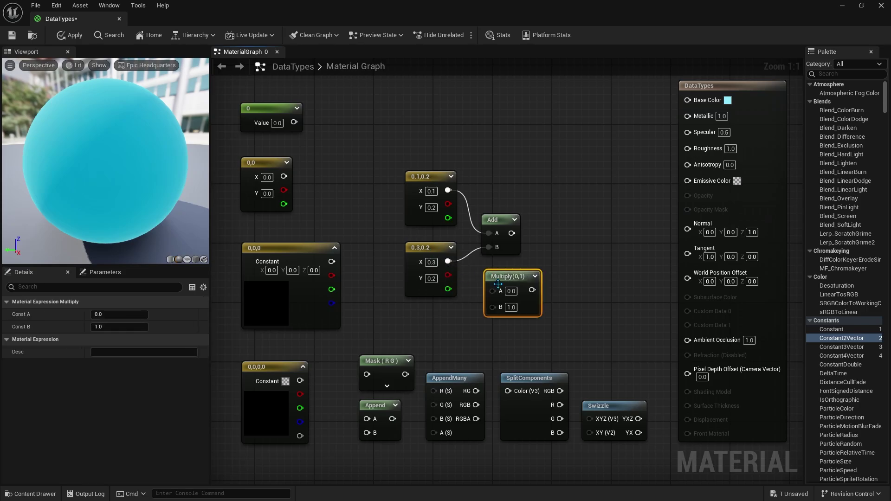
pyautogui.moveTo(448, 190); pyautogui.dragTo(491, 290)
pyautogui.moveTo(448, 261); pyautogui.dragTo(489, 304)
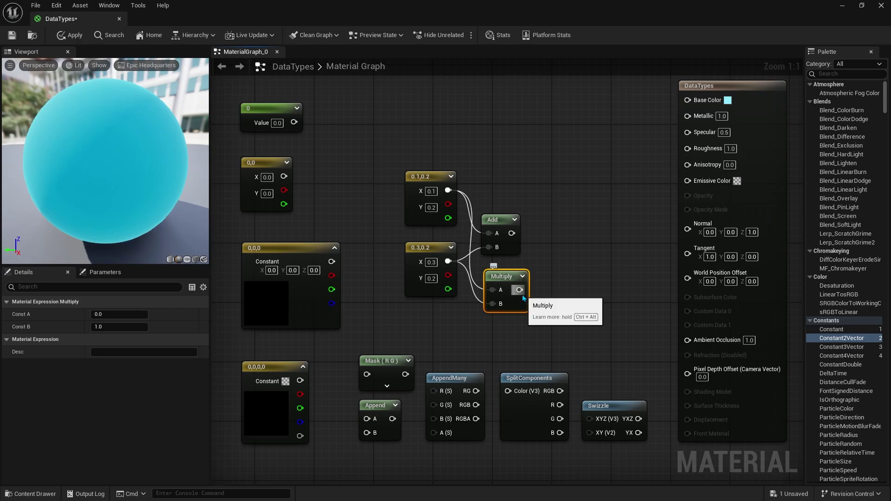
# Replace the 0.1,0.2 vector with a 0.5 scalar Constant on Add's A input.
pyautogui.click(429, 176)
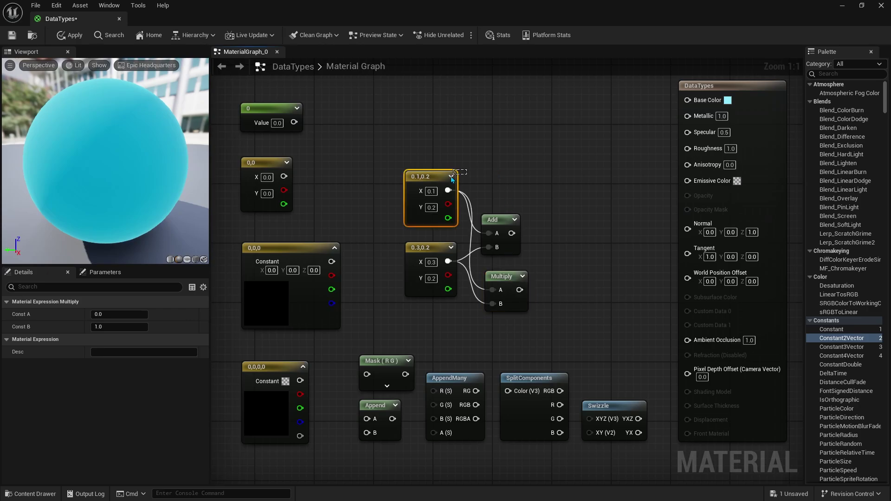
pyautogui.press('Delete')
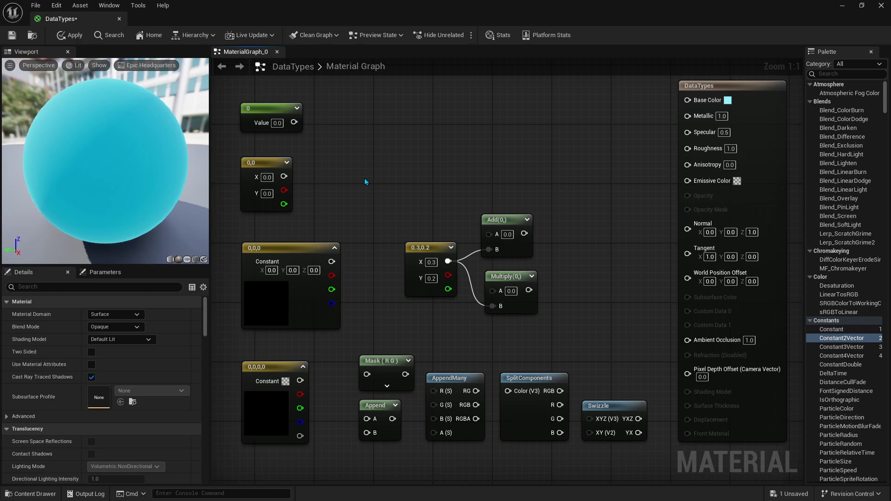
pyautogui.click(397, 179)
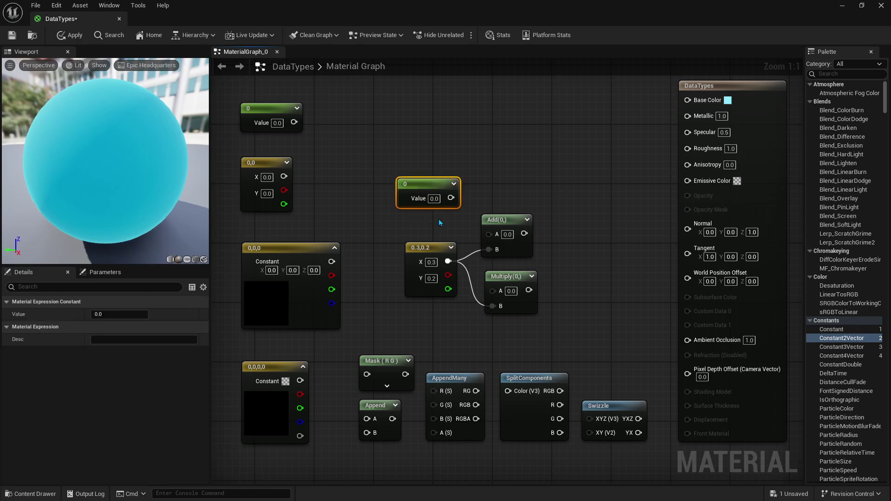
pyautogui.moveTo(450, 198); pyautogui.dragTo(489, 233)
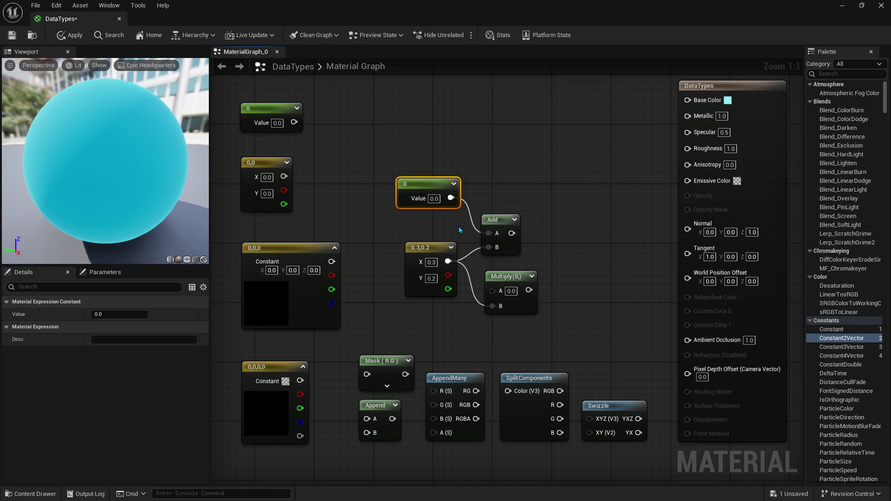
pyautogui.click(435, 199)
pyautogui.write('0.5')
pyautogui.click(450, 228)
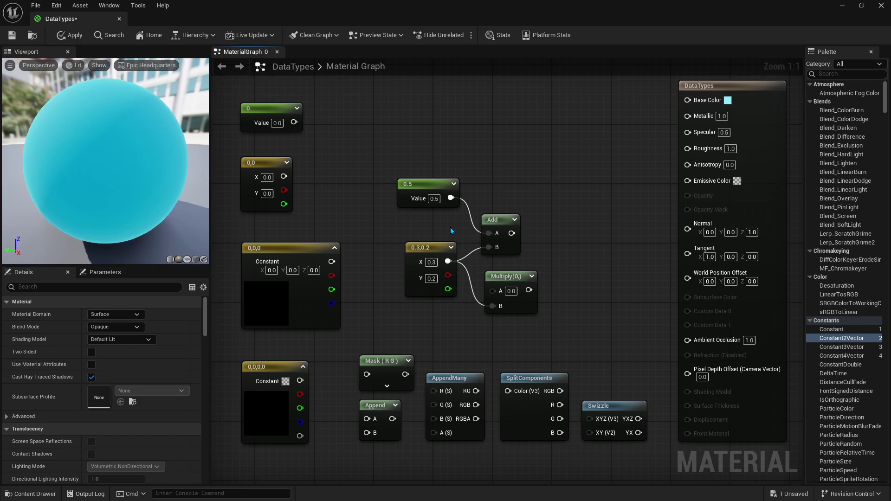
# Delete the Multiply node and select the 0.5 constant.
pyautogui.click(501, 276)
pyautogui.press('Delete')
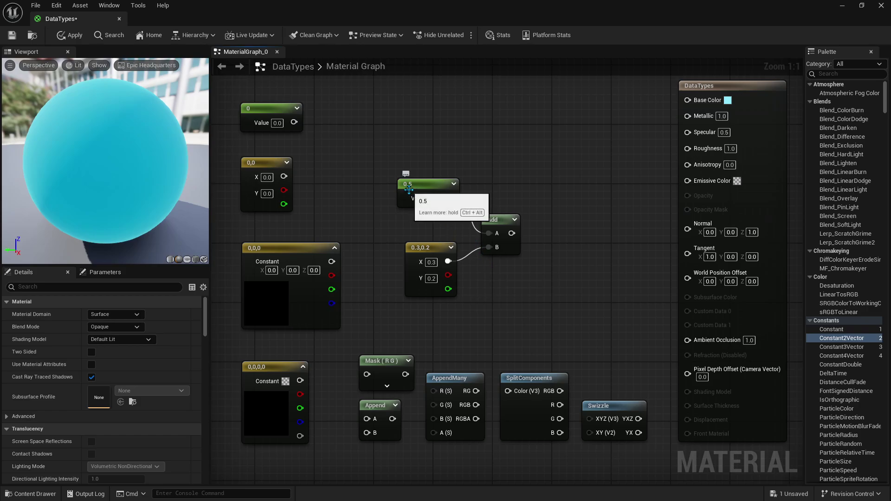
pyautogui.click(411, 200)
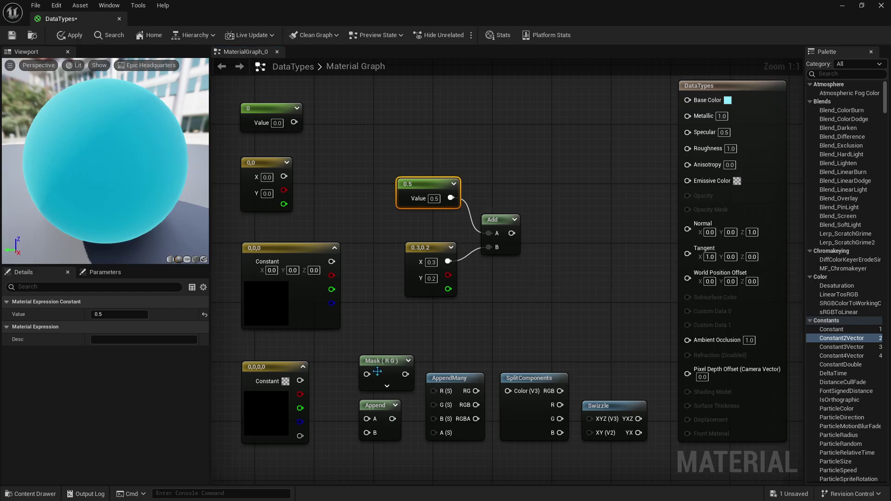
# Place the Mask after Add, test its G and B toggles before reverting to R, and move SplitComponents beneath.
pyautogui.moveTo(385, 379)
pyautogui.mouseDown()
pyautogui.moveTo(570, 238)
pyautogui.moveTo(512, 233)
pyautogui.mouseUp()
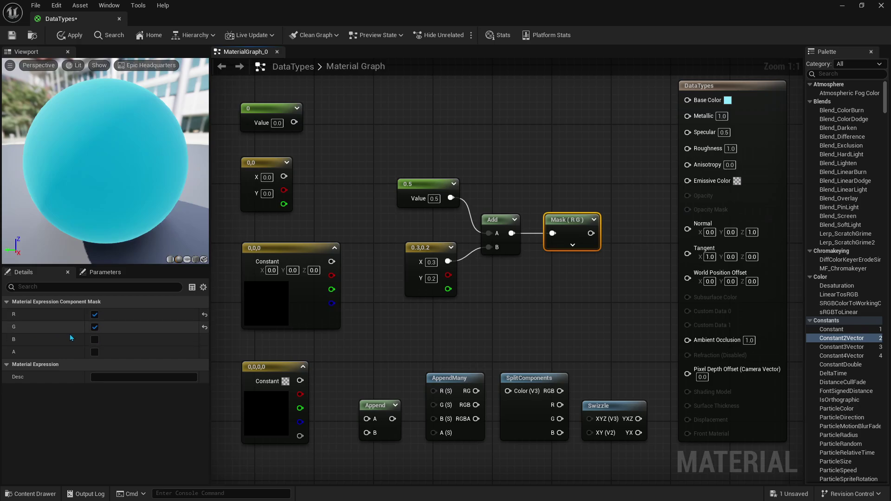
pyautogui.click(95, 327)
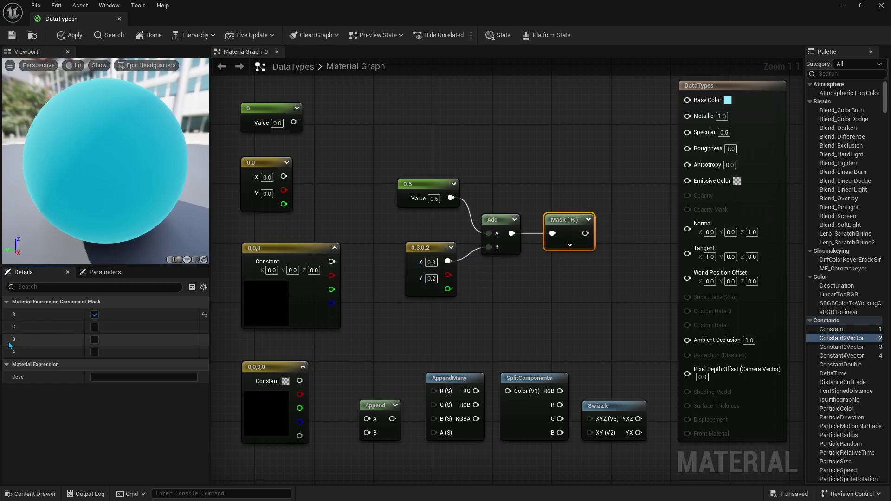
pyautogui.click(94, 340)
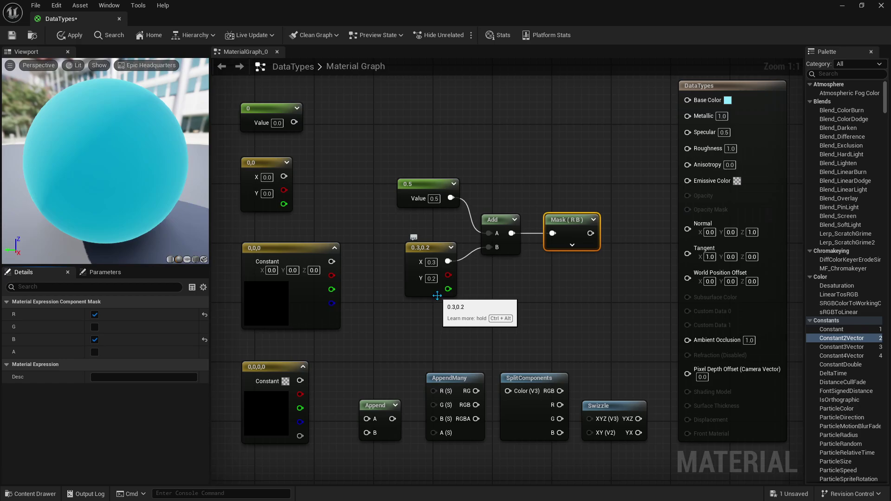
pyautogui.hotkey('ctrl', 'z')
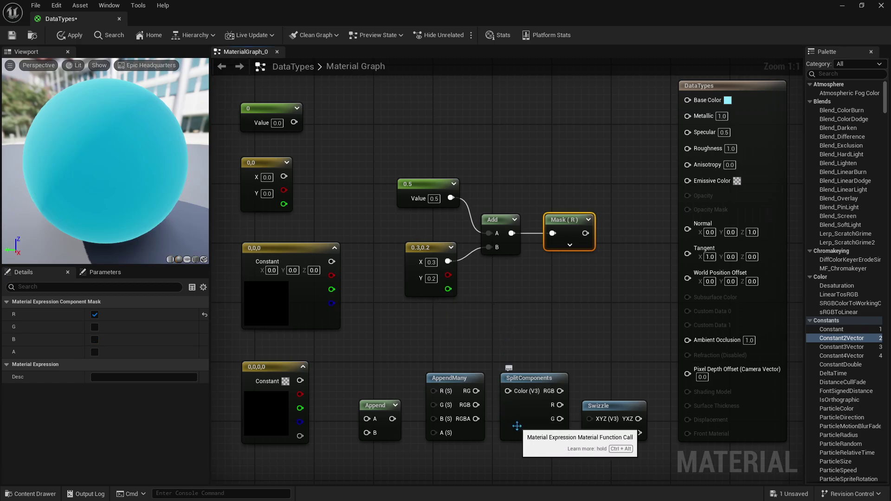
pyautogui.moveTo(516, 426); pyautogui.dragTo(544, 316)
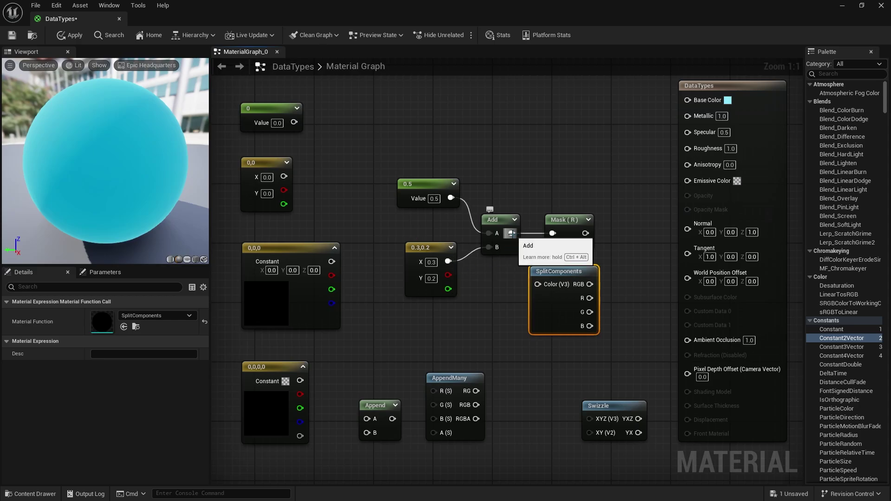
# Try wiring the Add output into SplitComponents' Color input, then put SplitComponents back in place.
pyautogui.moveTo(510, 233); pyautogui.dragTo(537, 284)
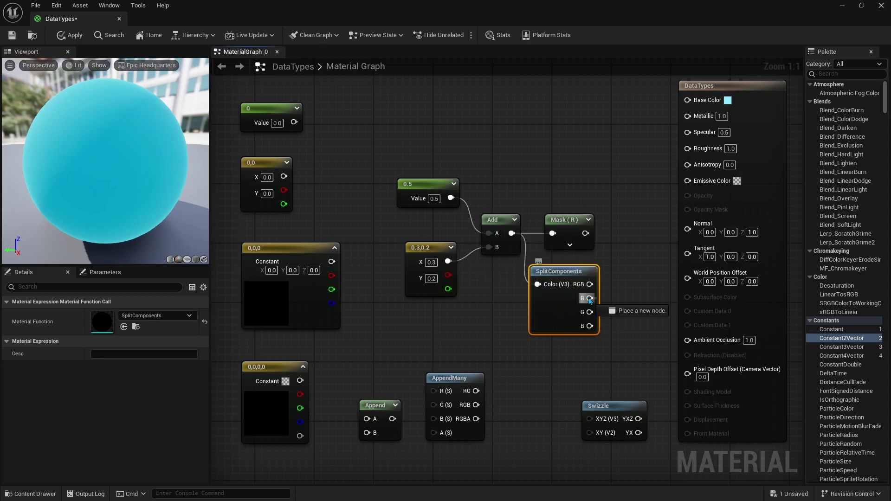
pyautogui.moveTo(590, 300); pyautogui.dragTo(619, 325)
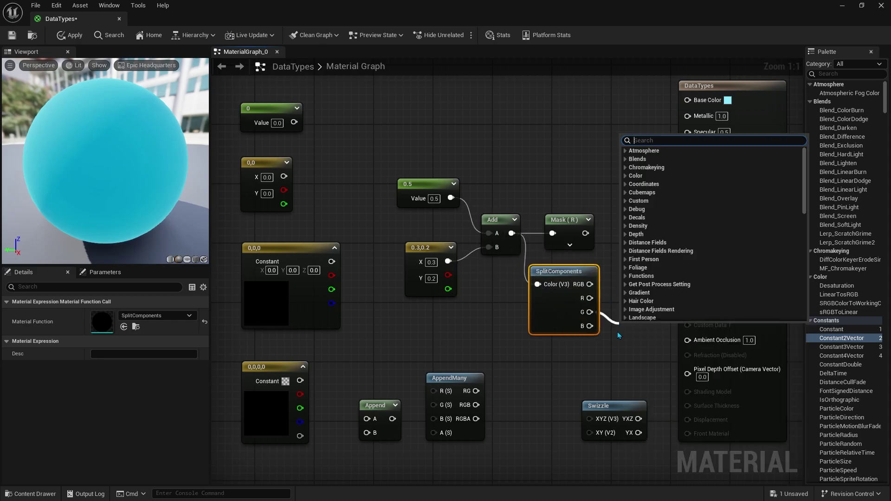
pyautogui.click(616, 335)
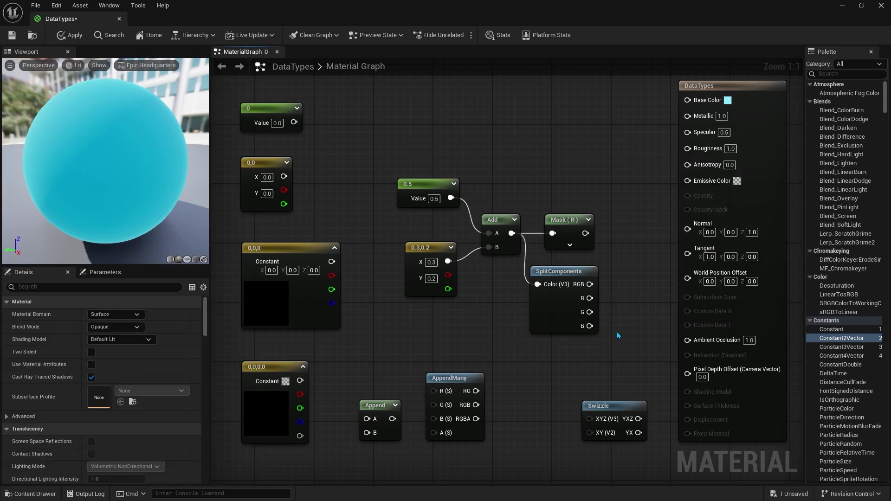
pyautogui.moveTo(551, 309); pyautogui.dragTo(521, 414)
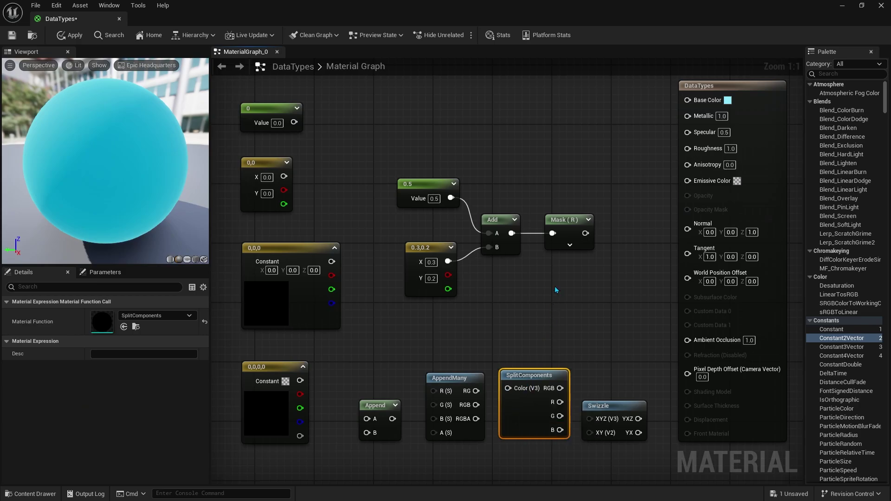
# Move the Mask (R) node back above Append and delete the 0.5, 0.3,0.2 and Add nodes.
pyautogui.keyDown('alt'); pyautogui.click(553, 232); pyautogui.keyUp('alt')
pyautogui.moveTo(573, 233); pyautogui.dragTo(396, 360)
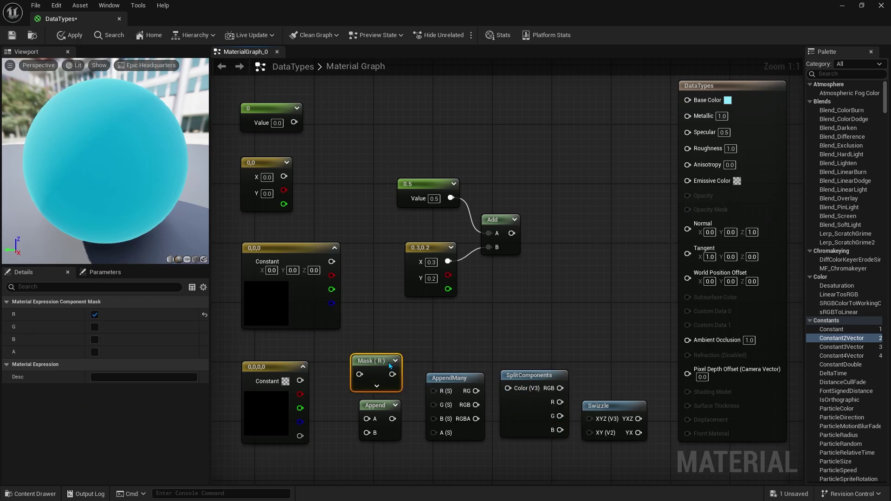
pyautogui.moveTo(483, 292); pyautogui.dragTo(407, 196)
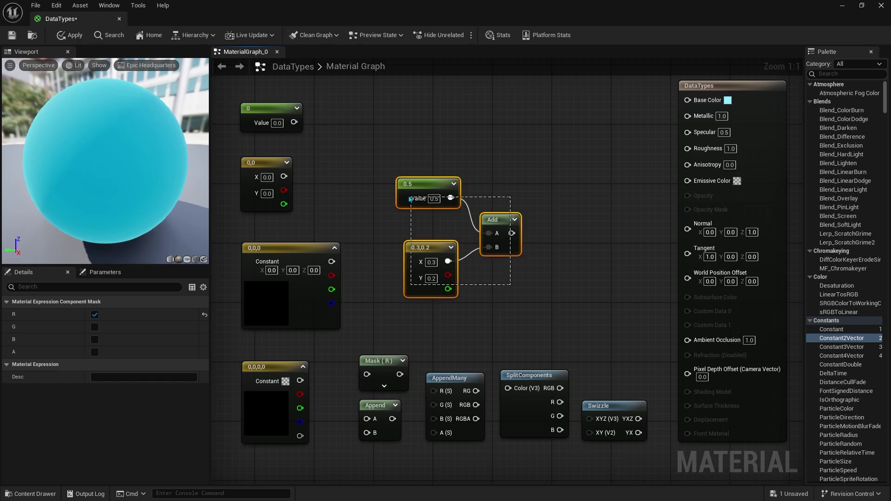
pyautogui.press('Delete')
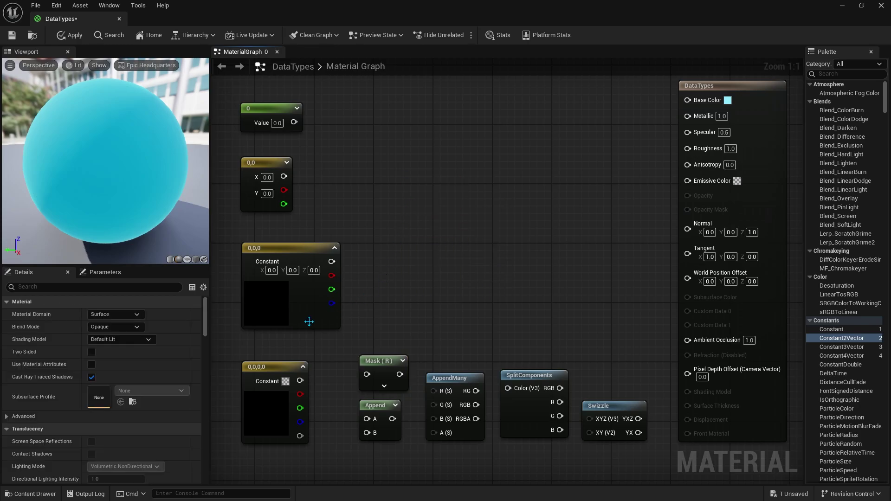
# Place two new Constant3Vector nodes in the graph, one above the other.
pyautogui.click(309, 322)
pyautogui.click(842, 352)
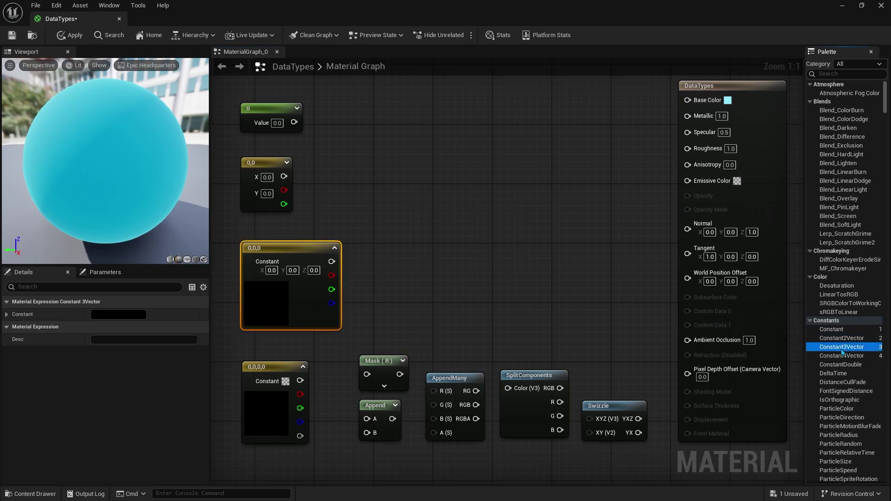
pyautogui.moveTo(842, 352); pyautogui.dragTo(432, 249)
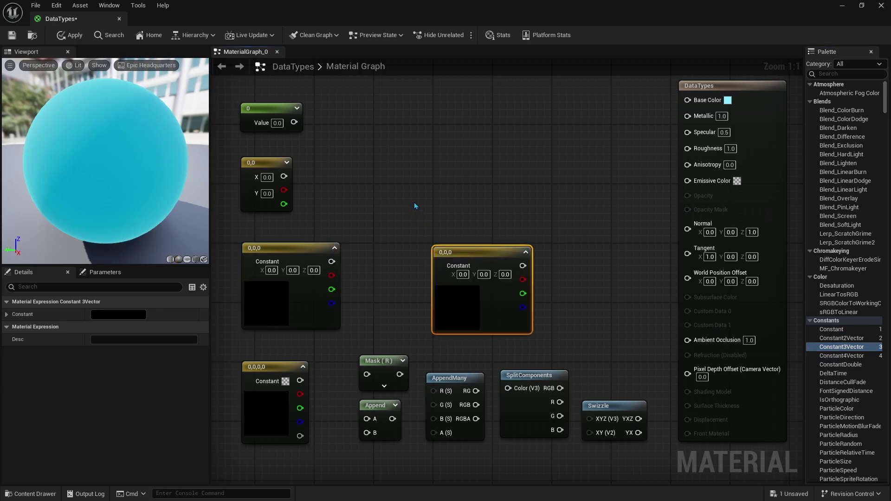
pyautogui.click(432, 147)
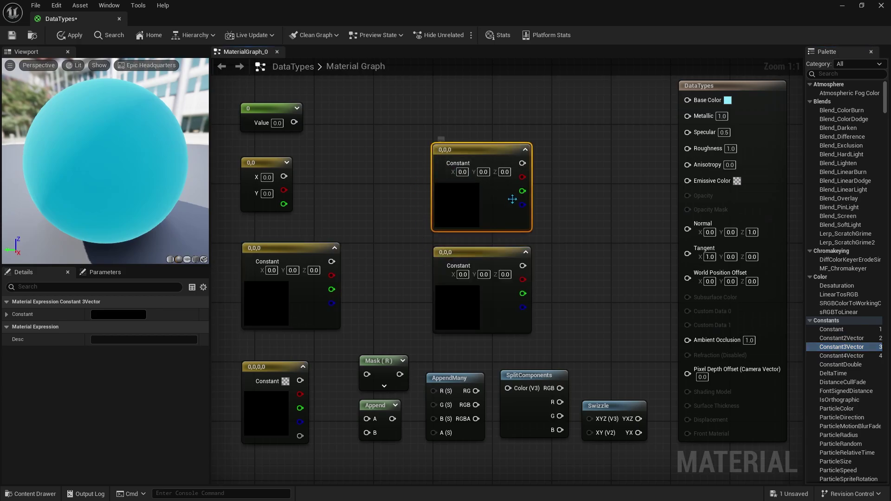
# Set the upper constant's colour to R 1, G 1, B 0.5 for pale yellow.
pyautogui.click(6, 314)
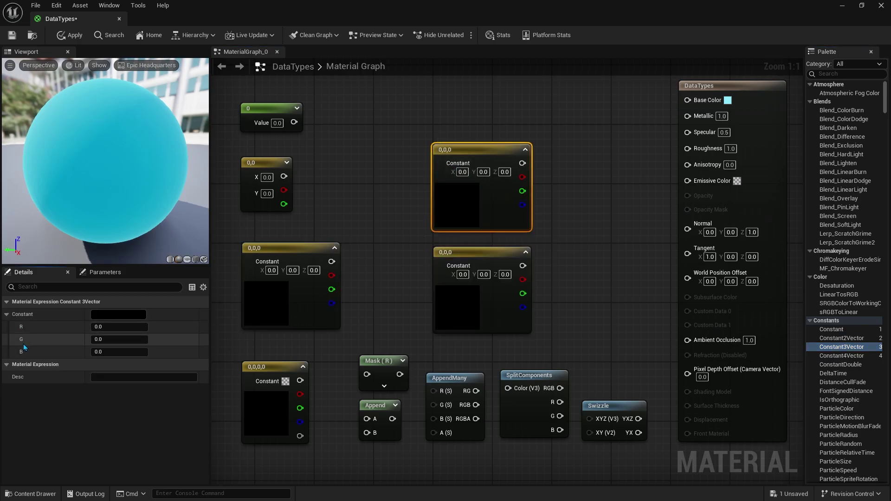
pyautogui.click(119, 314)
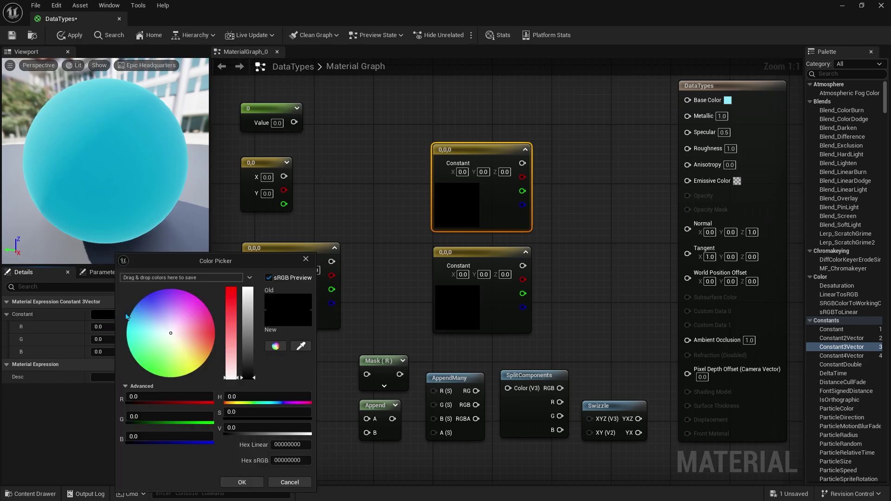
pyautogui.click(167, 327)
pyautogui.moveTo(167, 328)
pyautogui.mouseDown()
pyautogui.moveTo(191, 330)
pyautogui.moveTo(181, 337)
pyautogui.mouseUp()
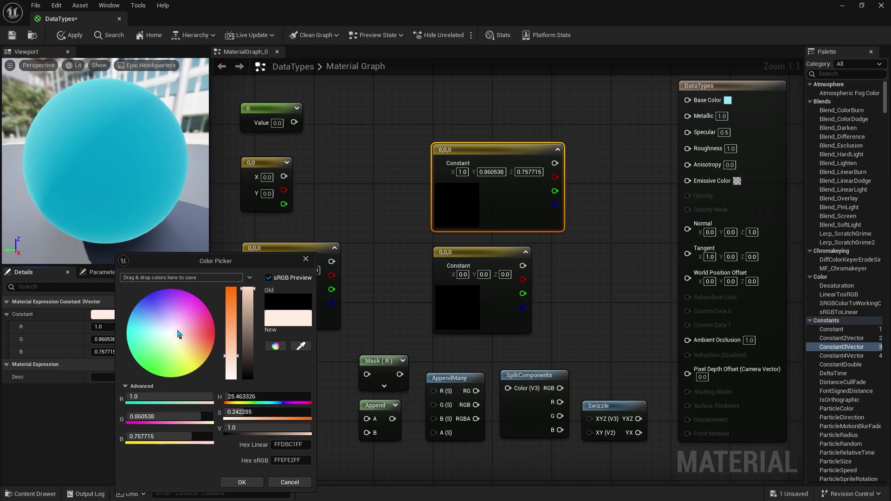
pyautogui.moveTo(174, 396)
pyautogui.mouseDown()
pyautogui.moveTo(144, 396)
pyautogui.moveTo(153, 398)
pyautogui.moveTo(135, 416)
pyautogui.mouseUp()
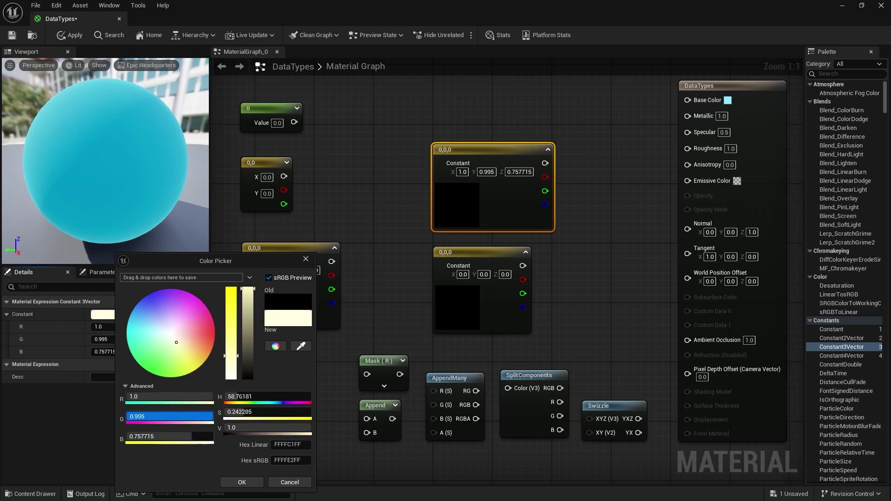
pyautogui.moveTo(134, 416)
pyautogui.mouseDown()
pyautogui.moveTo(186, 416)
pyautogui.moveTo(130, 436)
pyautogui.moveTo(164, 441)
pyautogui.mouseUp()
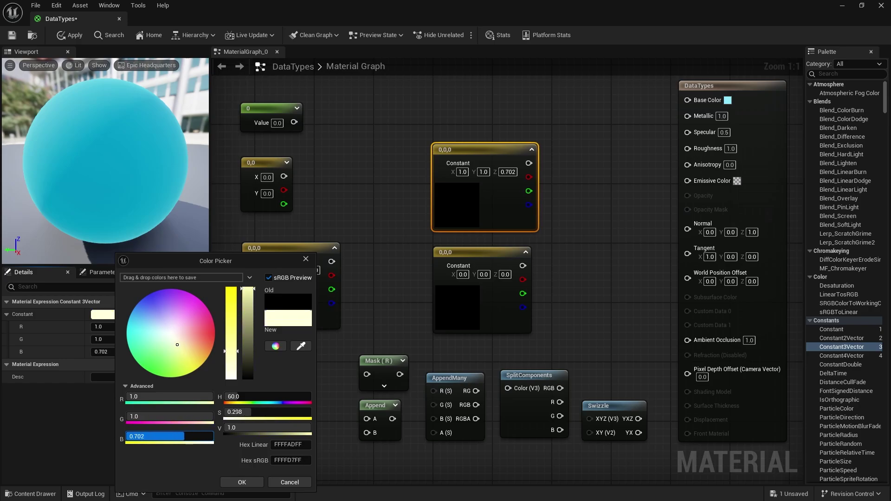
pyautogui.write('0.5')
pyautogui.press('Return')
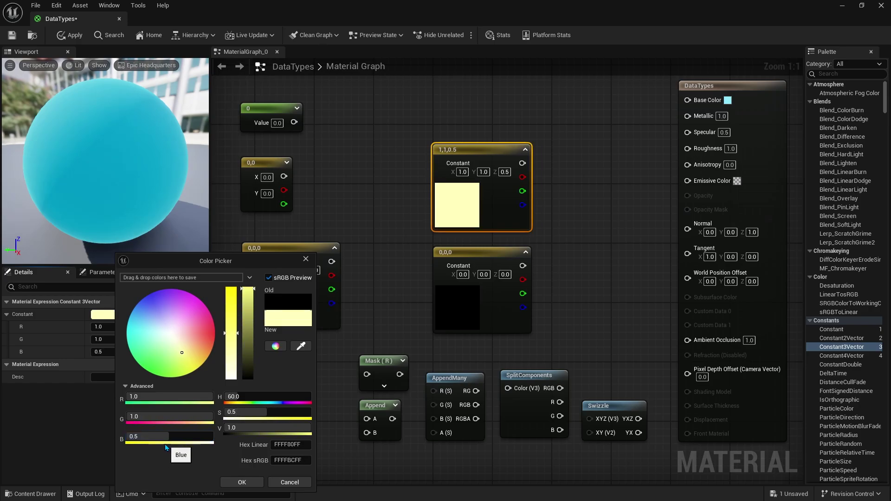
pyautogui.click(235, 479)
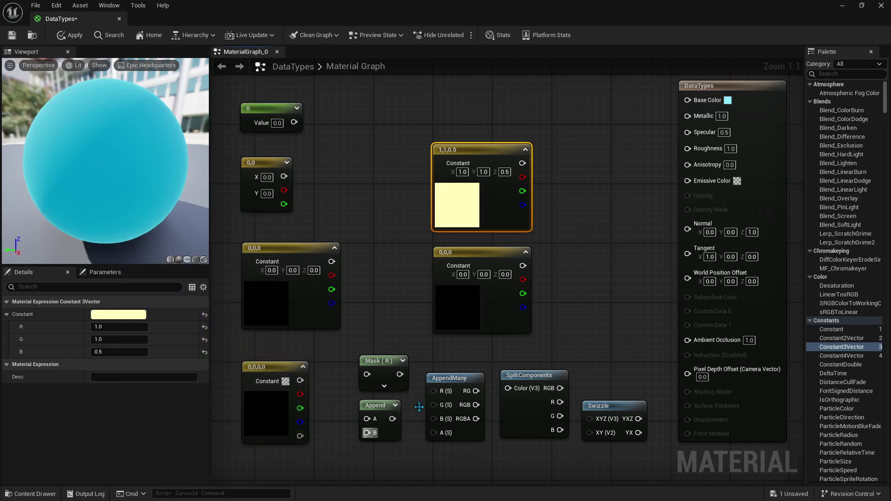
# Wire the 1,1,0.5 constant to Base Color and test Mask channels G, R and B on it.
pyautogui.moveTo(523, 163); pyautogui.dragTo(686, 100)
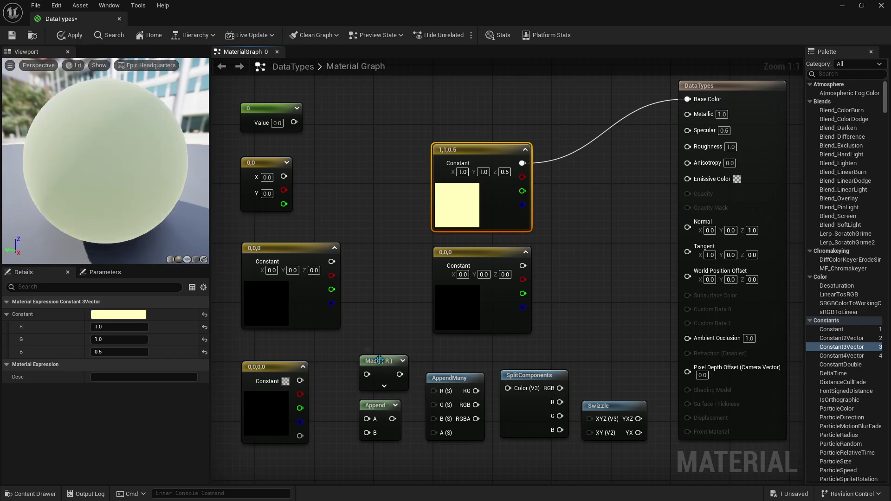
pyautogui.moveTo(382, 366)
pyautogui.mouseDown()
pyautogui.moveTo(603, 188)
pyautogui.moveTo(522, 163)
pyautogui.mouseUp()
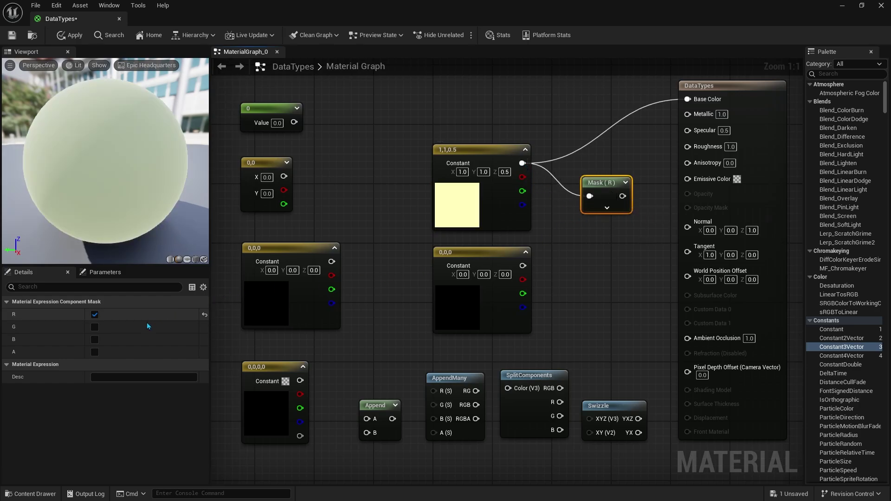
pyautogui.click(95, 327)
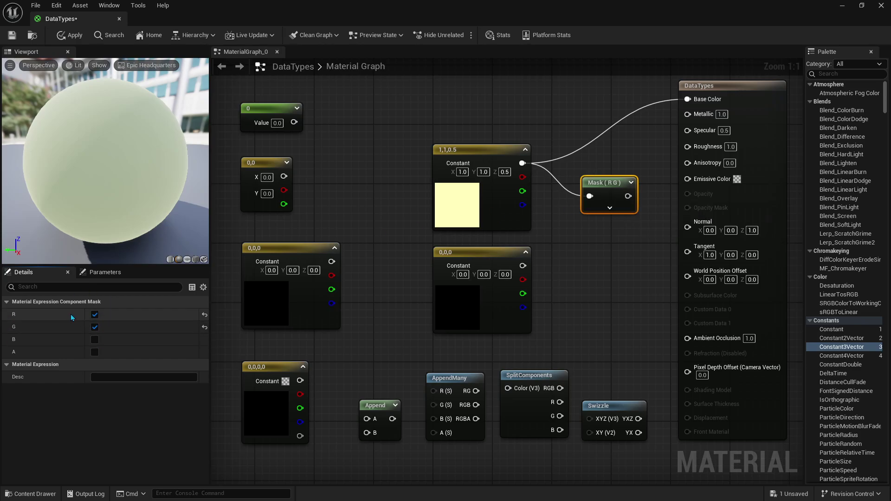
pyautogui.click(94, 315)
pyautogui.click(94, 340)
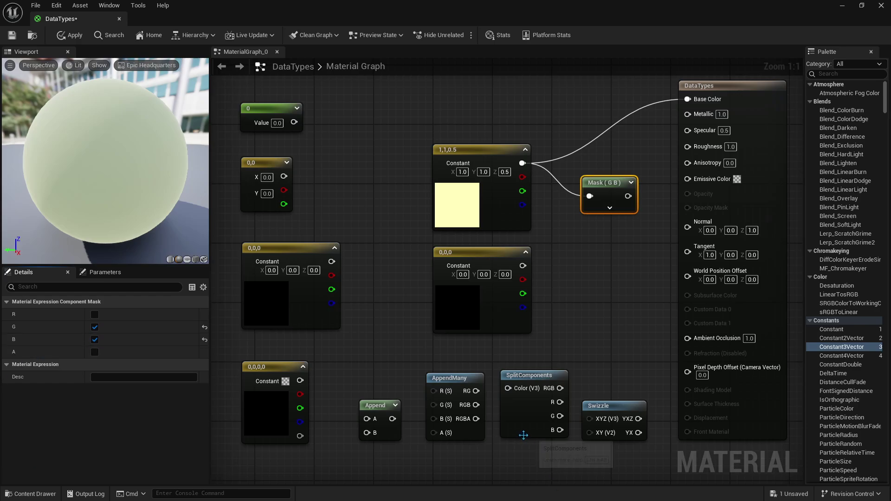
# Test feeding the yellow constant into SplitComponents, then undo that and remove the Mask node.
pyautogui.moveTo(526, 435); pyautogui.dragTo(600, 316)
pyautogui.moveTo(581, 269); pyautogui.dragTo(522, 163)
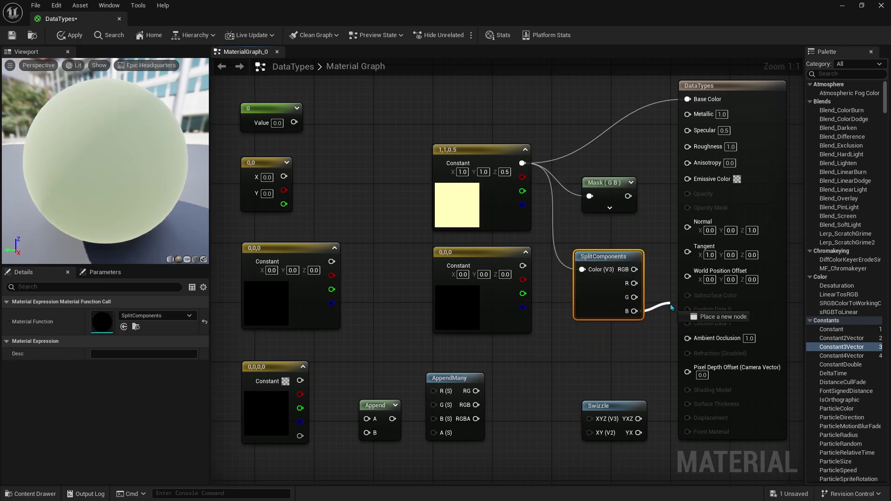
pyautogui.hotkey('ctrl', 'z')
pyautogui.hotkey('ctrl', 'z')
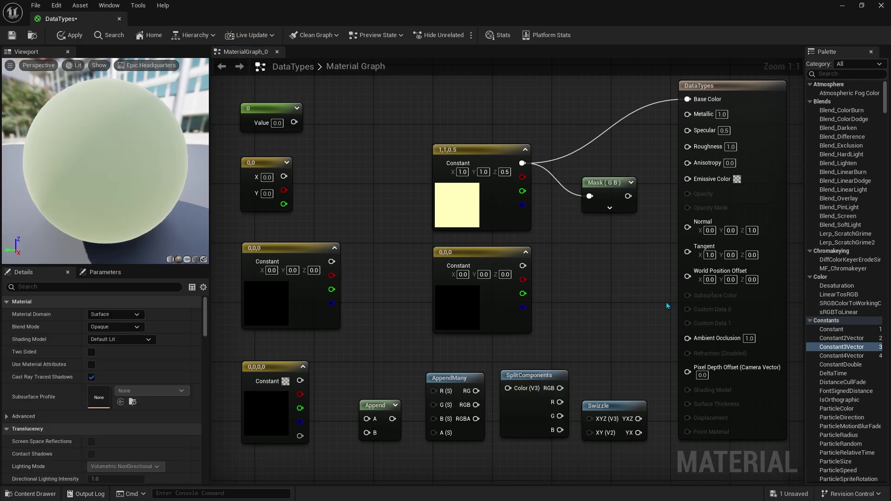
pyautogui.hotkey('ctrl', 'z')
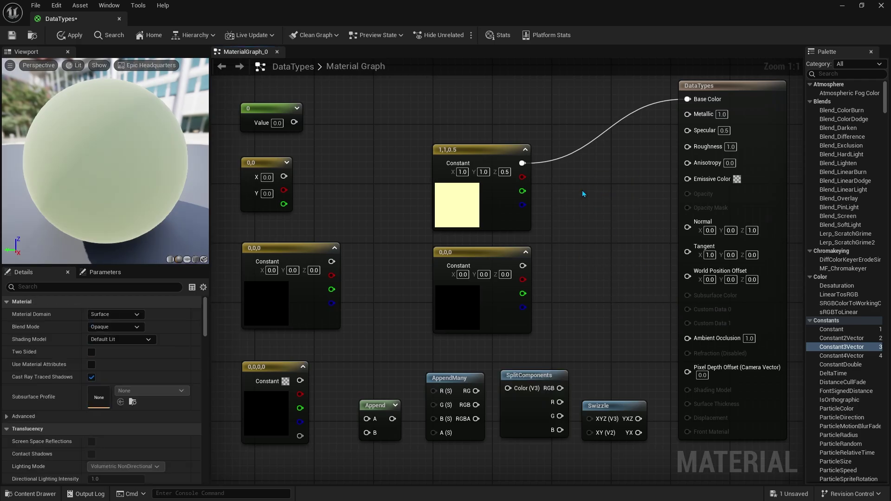
# Feed the yellow constant into a new Add node and set the lower vector to -0.3, -0.4, 0.3.
pyautogui.click(572, 211)
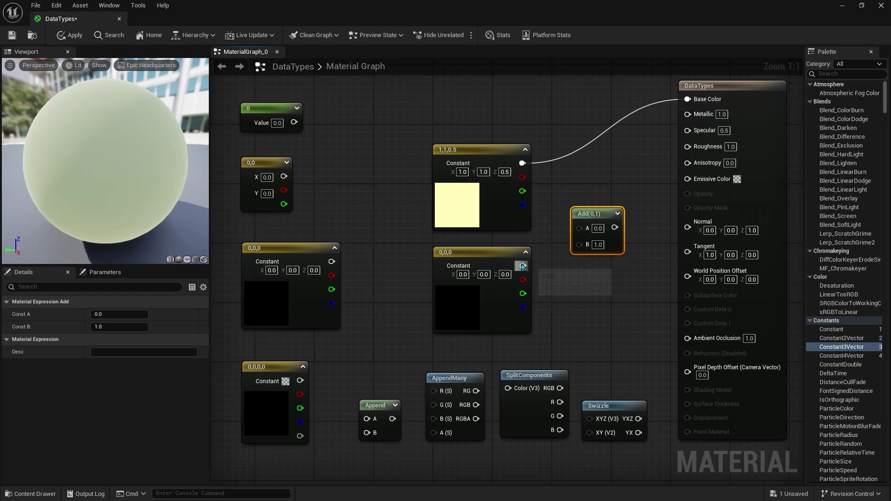
pyautogui.moveTo(522, 266)
pyautogui.mouseDown()
pyautogui.moveTo(579, 243)
pyautogui.moveTo(522, 164)
pyautogui.mouseUp()
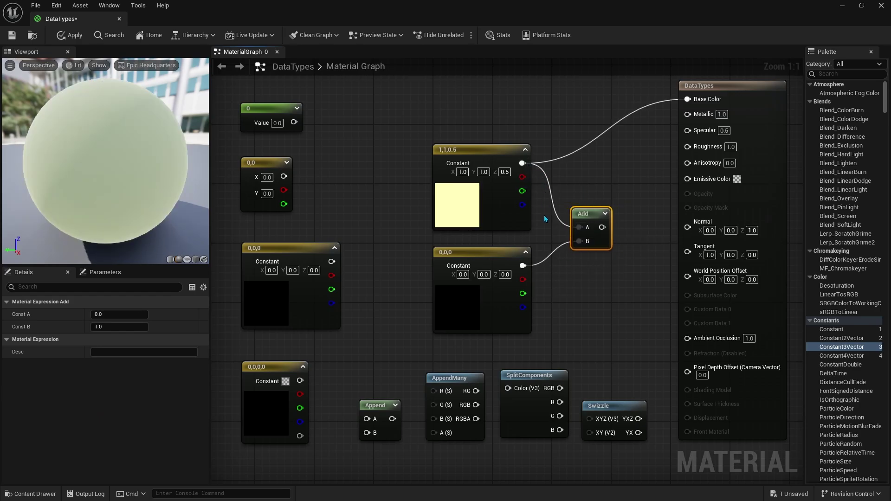
pyautogui.click(462, 274)
pyautogui.write('-.3')
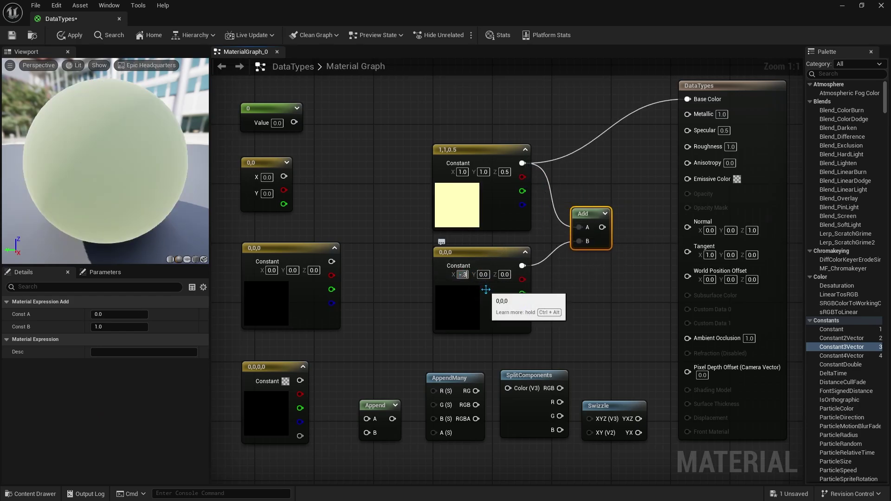
pyautogui.press('Tab')
pyautogui.write('-.4')
pyautogui.press('Return')
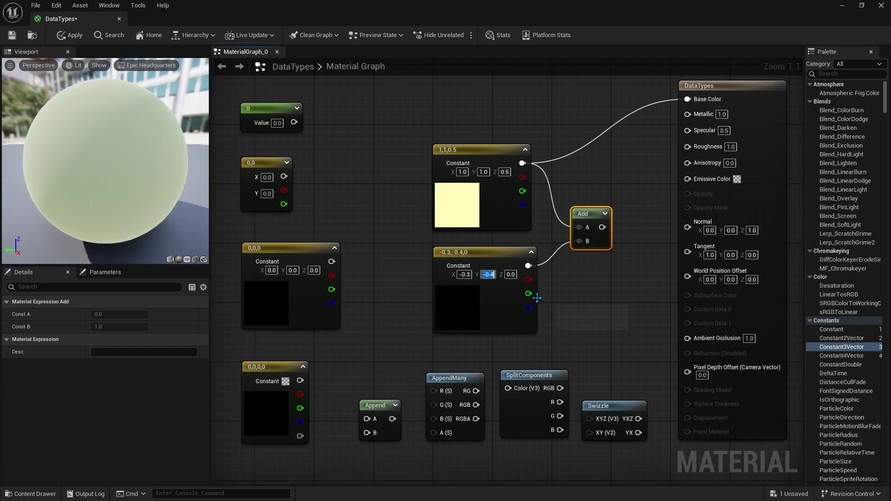
pyautogui.press('Tab')
pyautogui.write('.3')
pyautogui.press('Return')
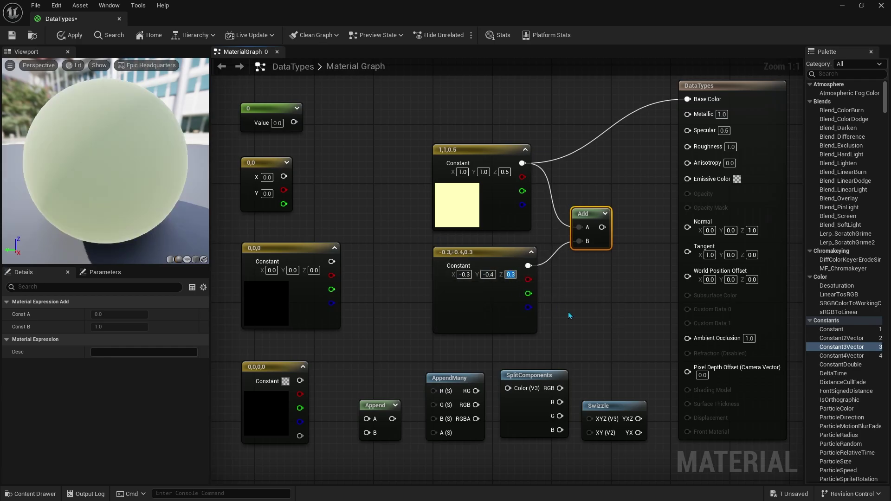
# Connect the Add result to Base Color and feed a new 0.5 constant into Add input A.
pyautogui.click(568, 311)
pyautogui.click(604, 214)
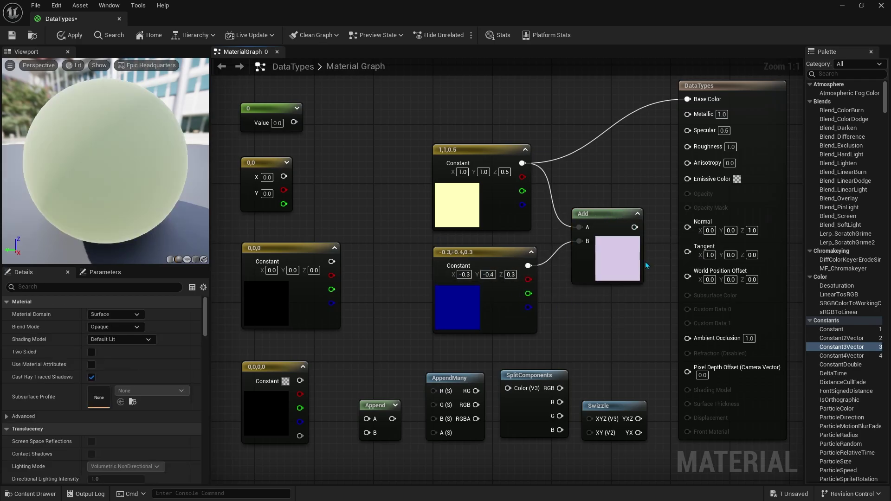
pyautogui.moveTo(634, 227); pyautogui.dragTo(687, 98)
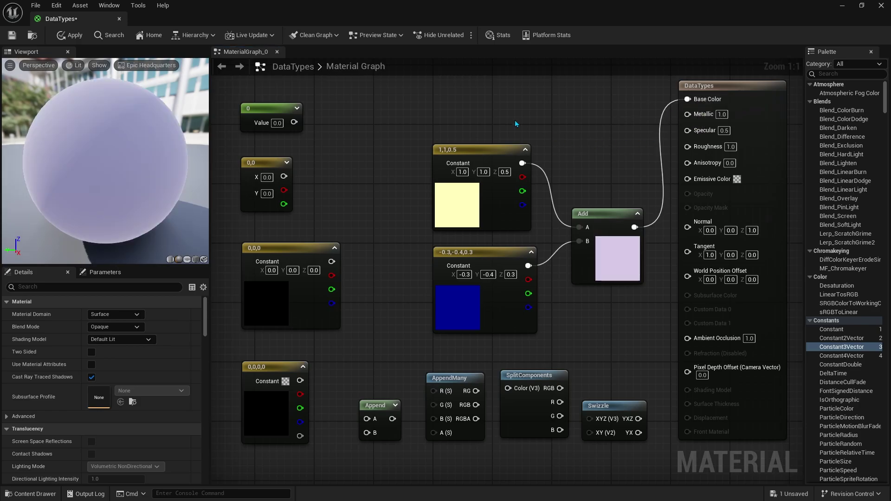
pyautogui.click(478, 99)
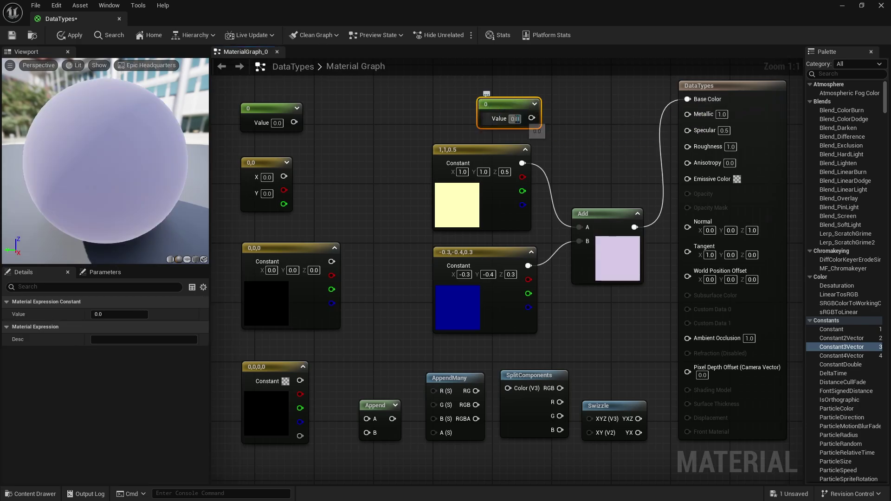
pyautogui.write('0.5')
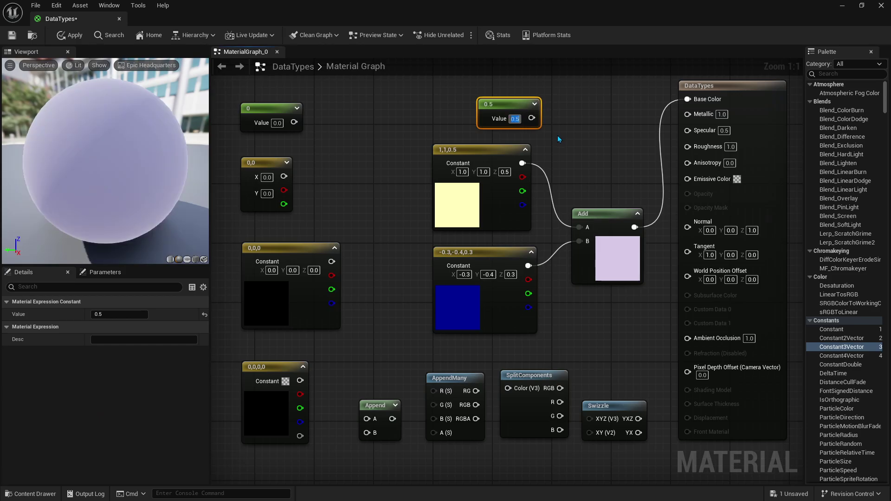
pyautogui.click(558, 136)
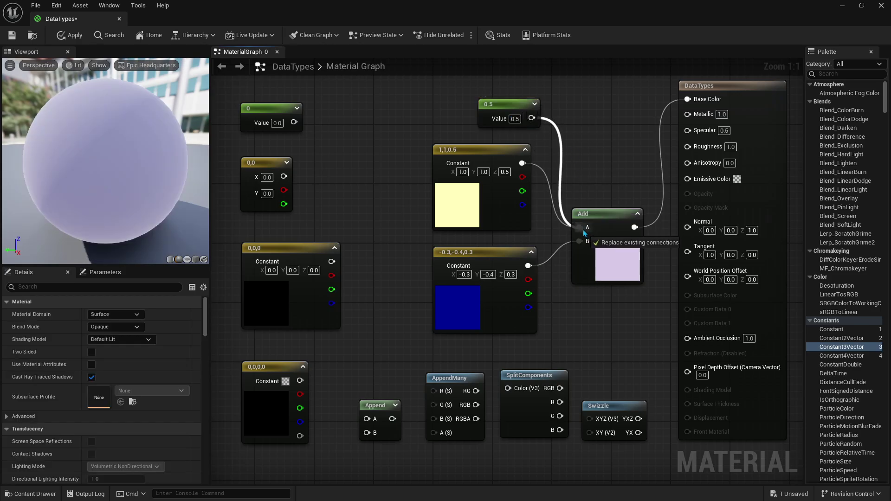
pyautogui.moveTo(532, 118); pyautogui.dragTo(580, 227)
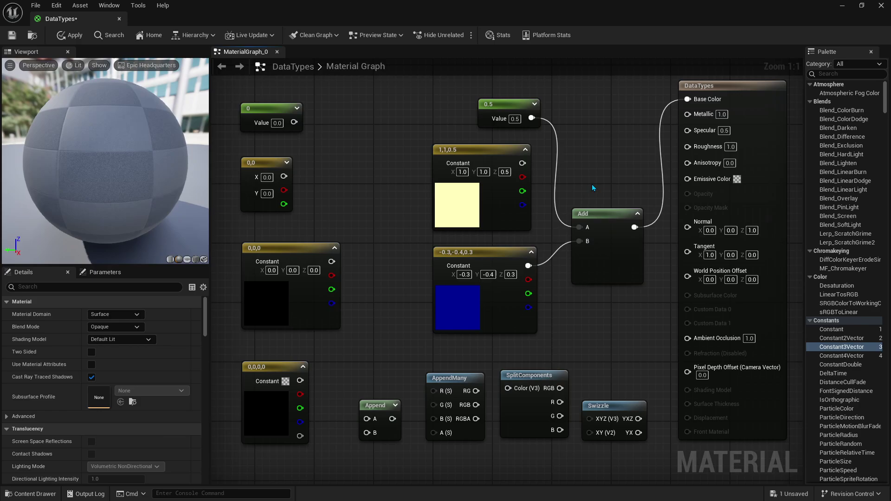
# Delete the 0.5 and yellow constants and place a new 0,0 Constant2Vector.
pyautogui.moveTo(554, 149); pyautogui.dragTo(473, 127)
pyautogui.press('Delete')
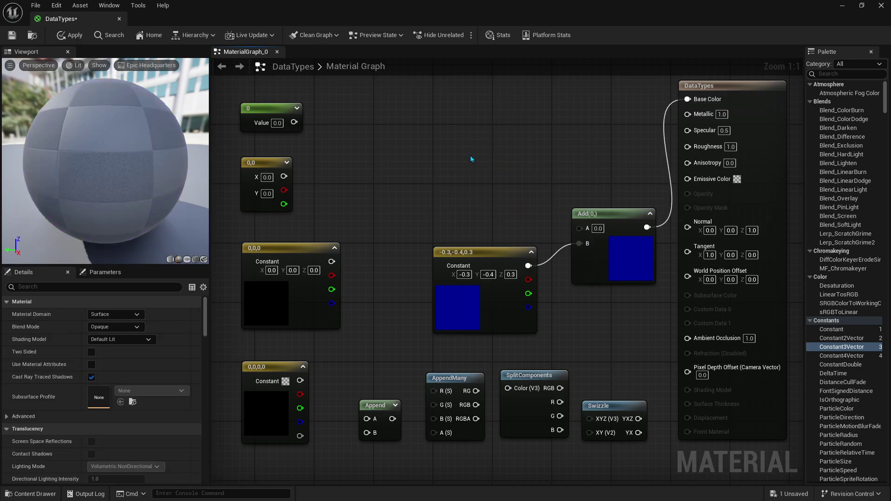
pyautogui.click(465, 169)
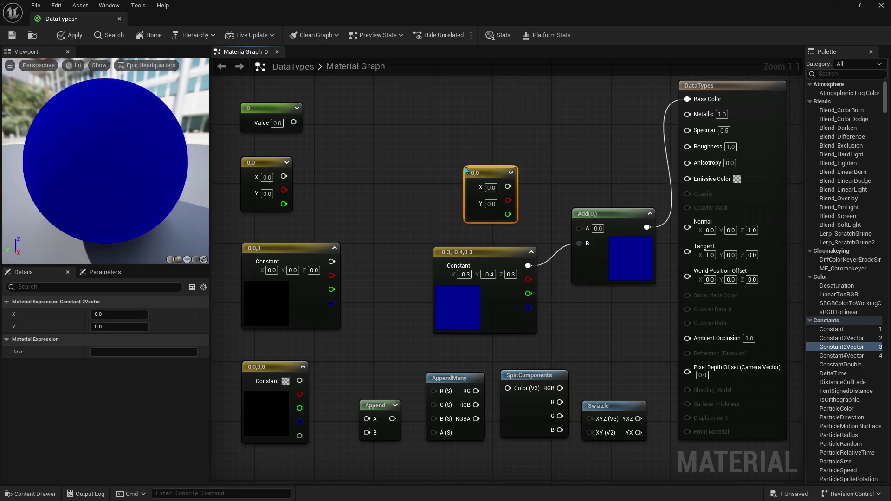
# Wire the 0,0 Constant2Vector into Add A to show the float2/float3 error, then delete it.
pyautogui.moveTo(508, 186); pyautogui.dragTo(578, 228)
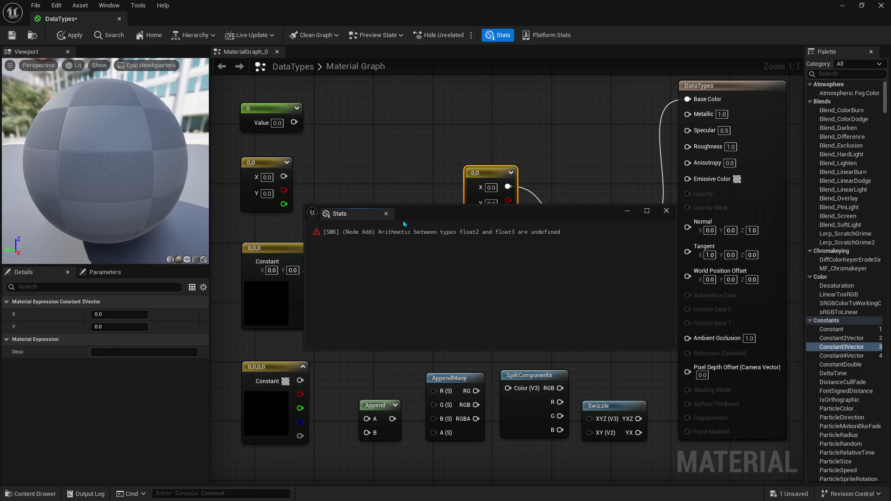
pyautogui.click(386, 214)
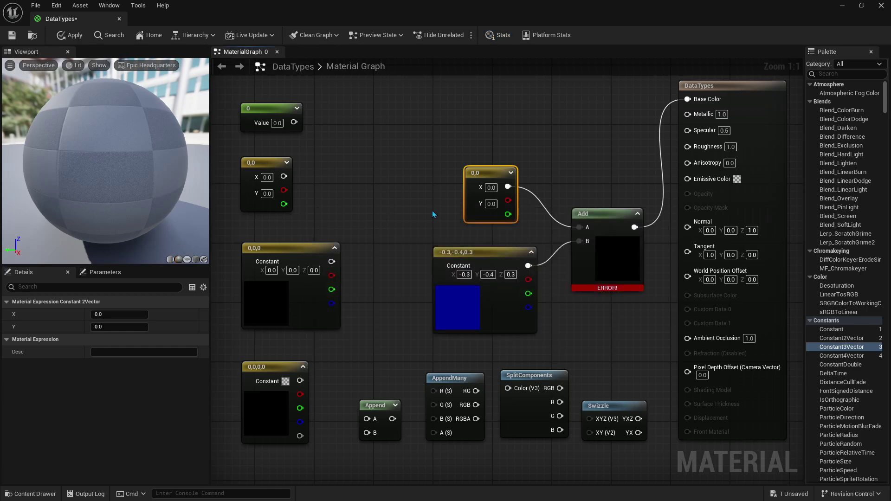
pyautogui.press('Delete')
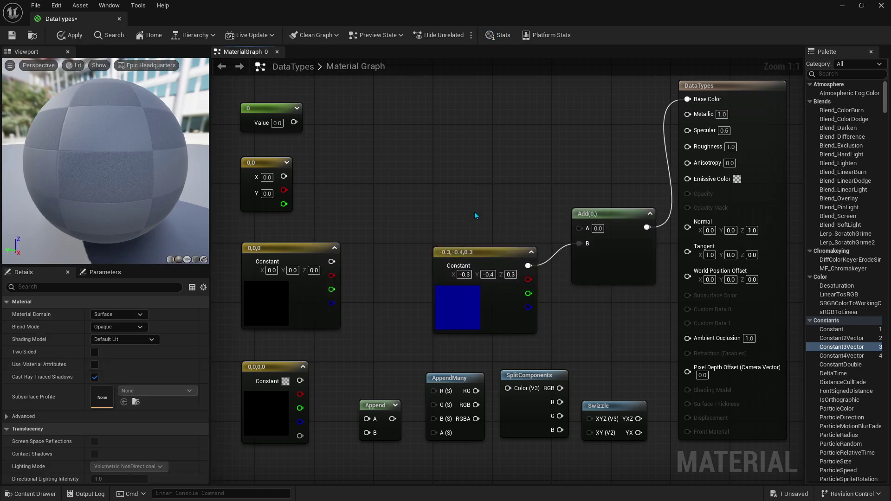
# Undo the Add setup, move Append up, and place a scalar constant and a Constant2Vector.
pyautogui.hotkey('ctrl', 'z')
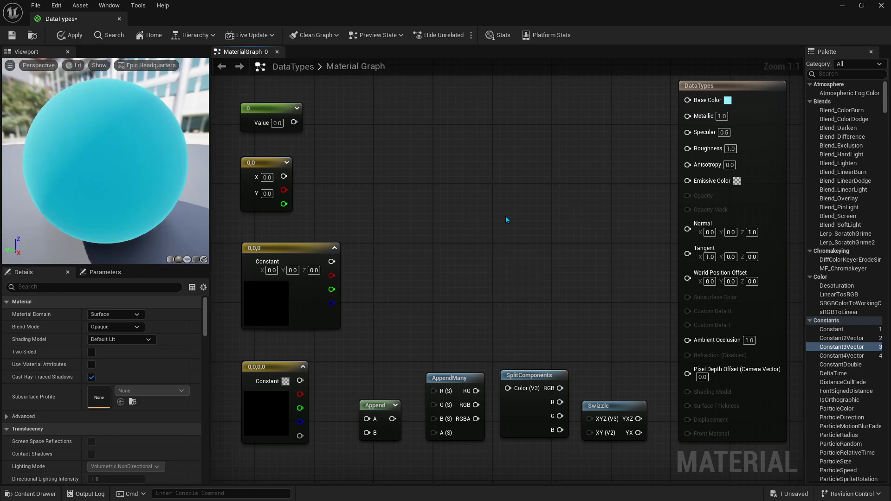
pyautogui.moveTo(378, 405)
pyautogui.mouseDown()
pyautogui.moveTo(534, 213)
pyautogui.moveTo(576, 205)
pyautogui.mouseUp()
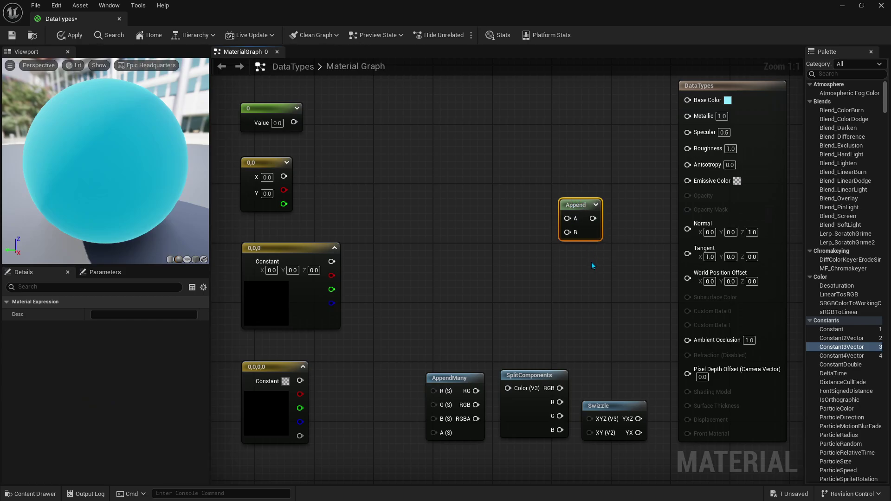
pyautogui.click(451, 176)
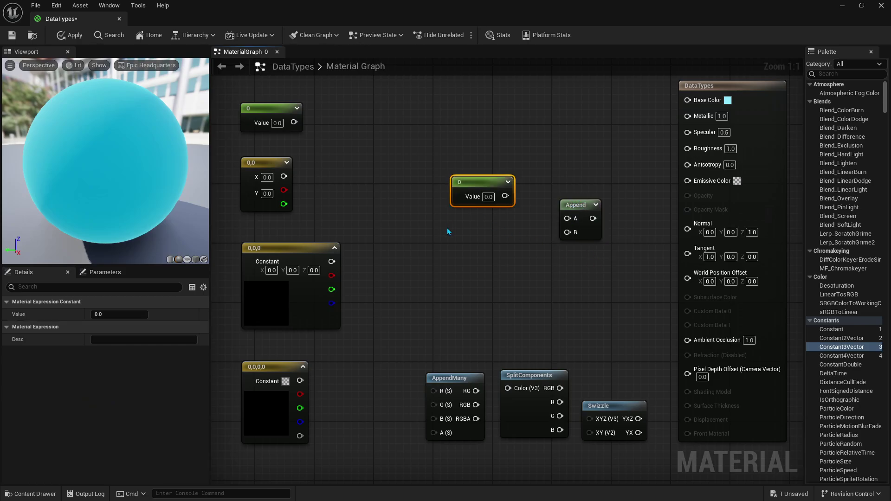
pyautogui.click(452, 227)
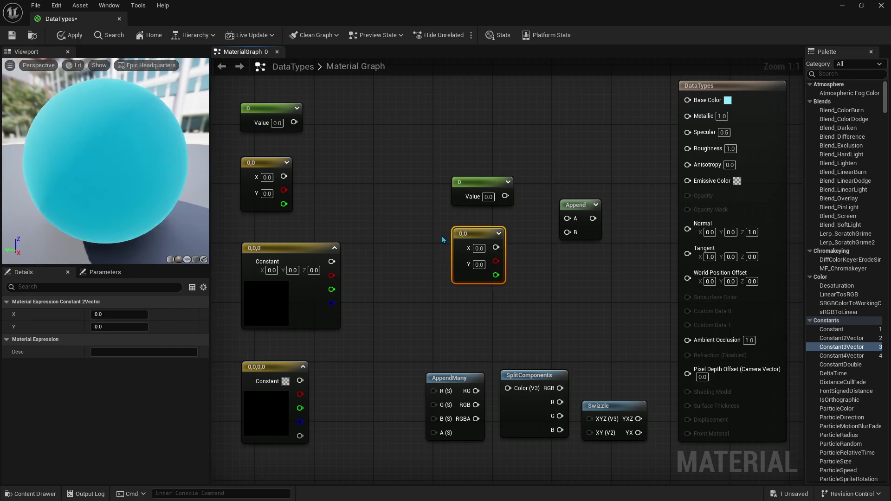
# Connect the scalar to Append A, set it to 0.3, and set the vector to 0.1, 0.8.
pyautogui.moveTo(505, 196)
pyautogui.mouseDown()
pyautogui.moveTo(567, 219)
pyautogui.moveTo(495, 247)
pyautogui.mouseUp()
pyautogui.click(487, 197)
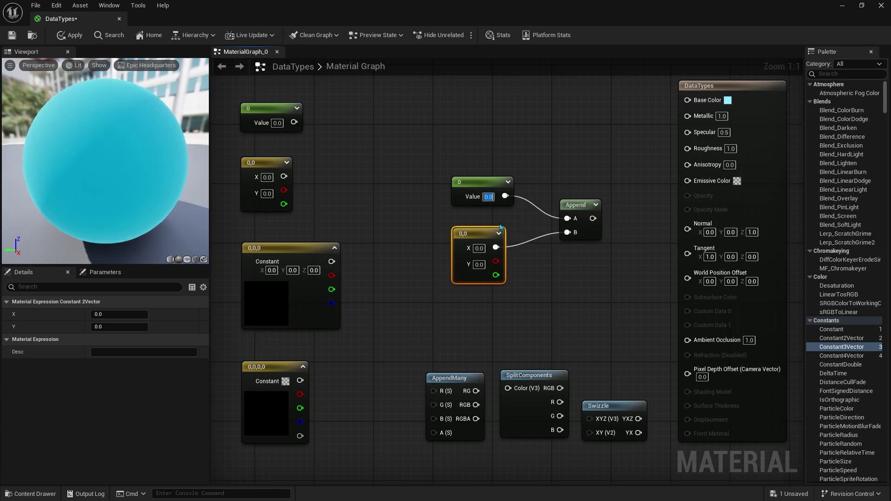
pyautogui.write('3')
pyautogui.press('Return')
pyautogui.click(478, 248)
pyautogui.write('.1')
pyautogui.press('Return')
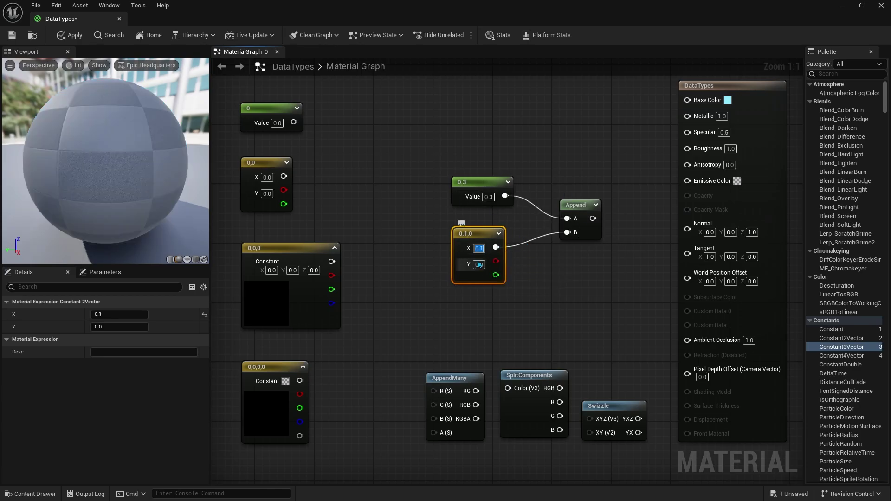
pyautogui.click(479, 264)
pyautogui.write('.8')
pyautogui.press('Return')
pyautogui.click(526, 269)
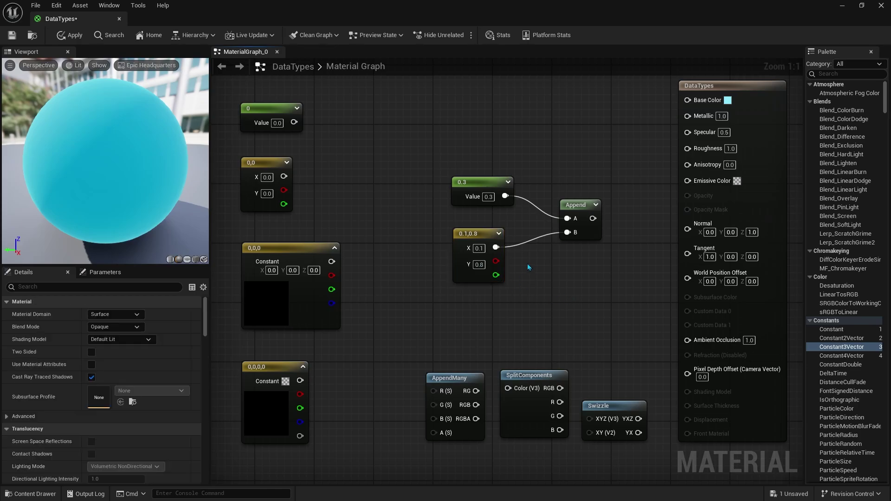
# Connect Append to Base Color with the 0.1,0.8 vector on A and 0.3 on B, then tidy the nodes.
pyautogui.click(596, 204)
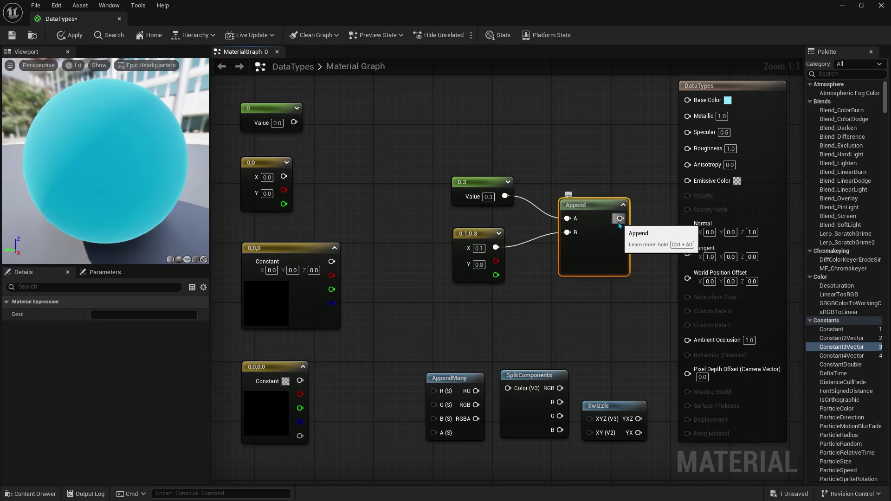
pyautogui.moveTo(619, 218); pyautogui.dragTo(687, 99)
pyautogui.moveTo(486, 185); pyautogui.dragTo(472, 302)
pyautogui.keyDown('ctrl'); pyautogui.click(470, 254); pyautogui.keyUp('ctrl')
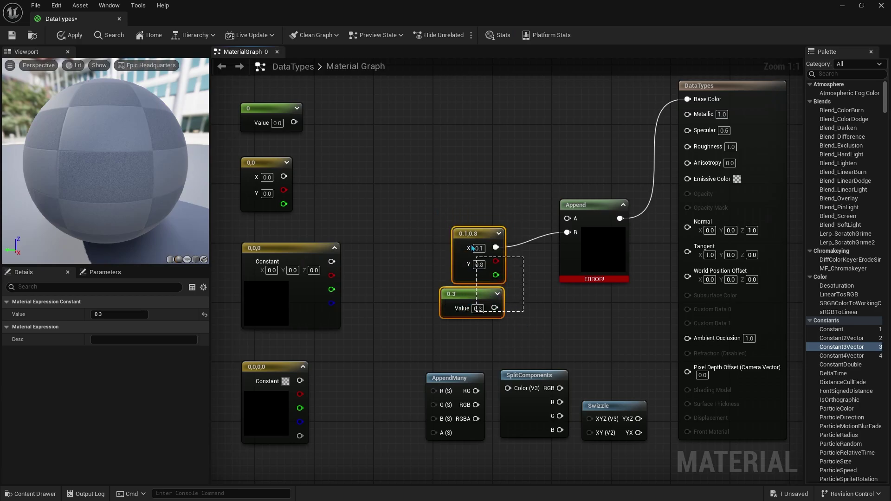
pyautogui.moveTo(470, 253); pyautogui.dragTo(470, 202)
pyautogui.moveTo(567, 232)
pyautogui.keyDown('ctrl'); pyautogui.mouseDown()
pyautogui.moveTo(567, 218)
pyautogui.moveTo(497, 271)
pyautogui.mouseUp(); pyautogui.keyUp('ctrl')
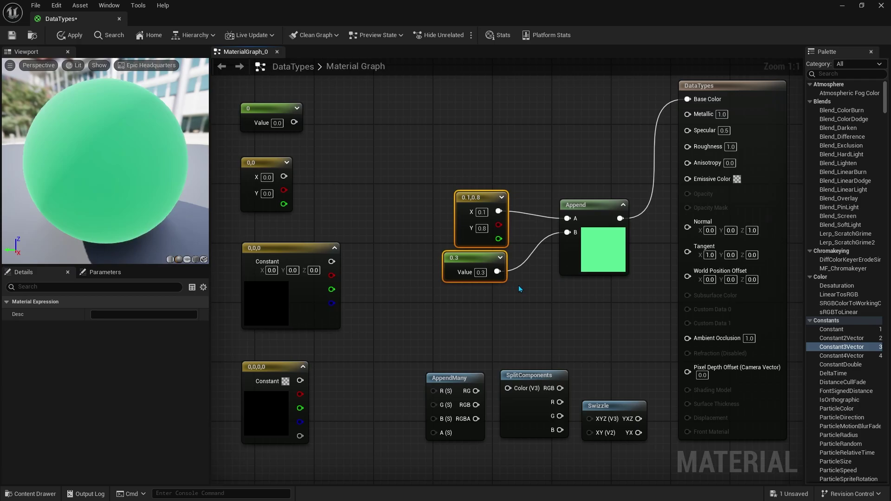
pyautogui.keyDown('ctrl'); pyautogui.click(589, 205); pyautogui.keyUp('ctrl')
pyautogui.moveTo(589, 204); pyautogui.dragTo(537, 168)
pyautogui.click(458, 315)
# Feed 0.1, 0.8 and 0.3 into AppendMany R, G, B and route its RGB through the Swizzle into Base Color.
pyautogui.moveTo(452, 377); pyautogui.dragTo(534, 248)
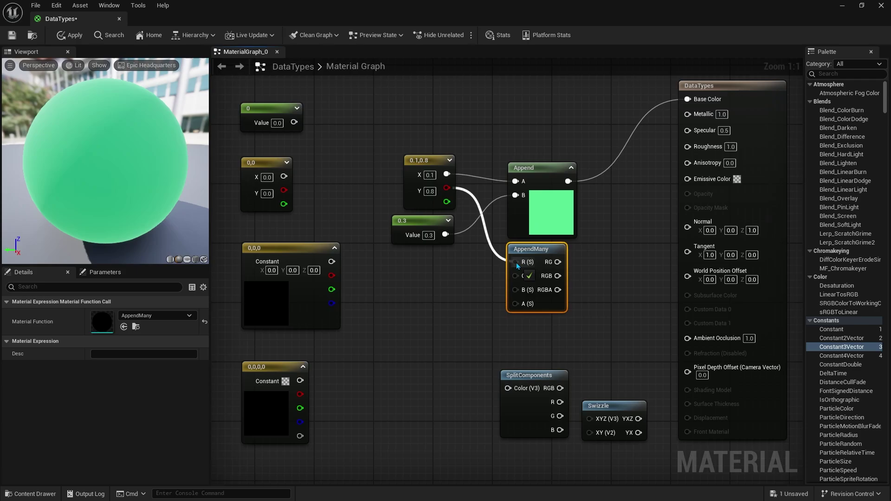
pyautogui.moveTo(446, 188)
pyautogui.mouseDown()
pyautogui.moveTo(515, 261)
pyautogui.moveTo(514, 276)
pyautogui.mouseUp()
pyautogui.moveTo(445, 234)
pyautogui.mouseDown()
pyautogui.moveTo(515, 289)
pyautogui.moveTo(687, 99)
pyautogui.mouseUp()
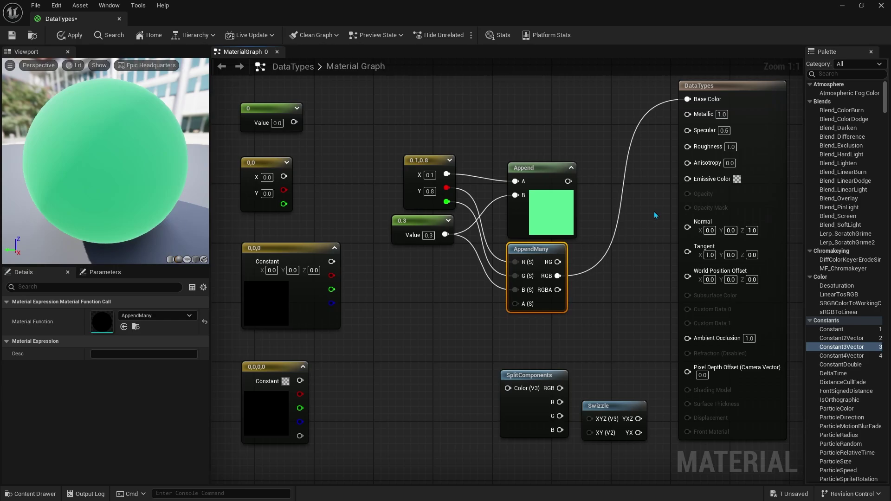
pyautogui.moveTo(616, 413); pyautogui.dragTo(616, 263)
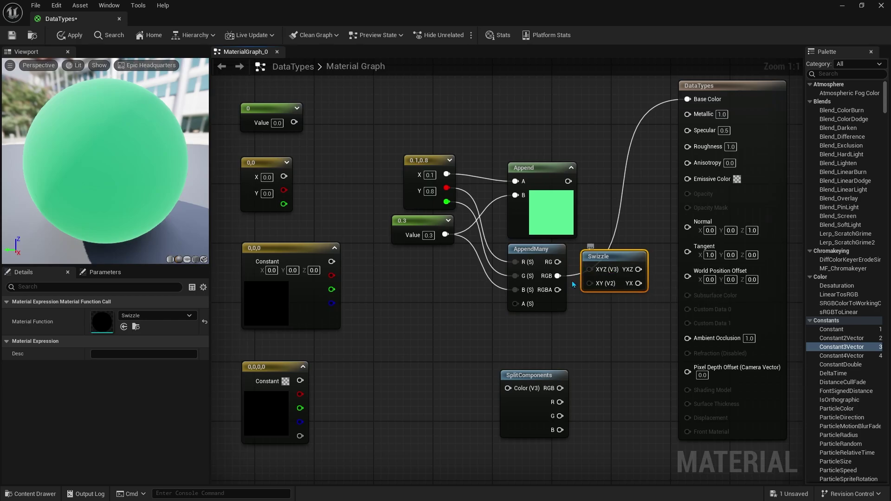
pyautogui.moveTo(557, 276)
pyautogui.mouseDown()
pyautogui.moveTo(589, 270)
pyautogui.moveTo(687, 99)
pyautogui.mouseUp()
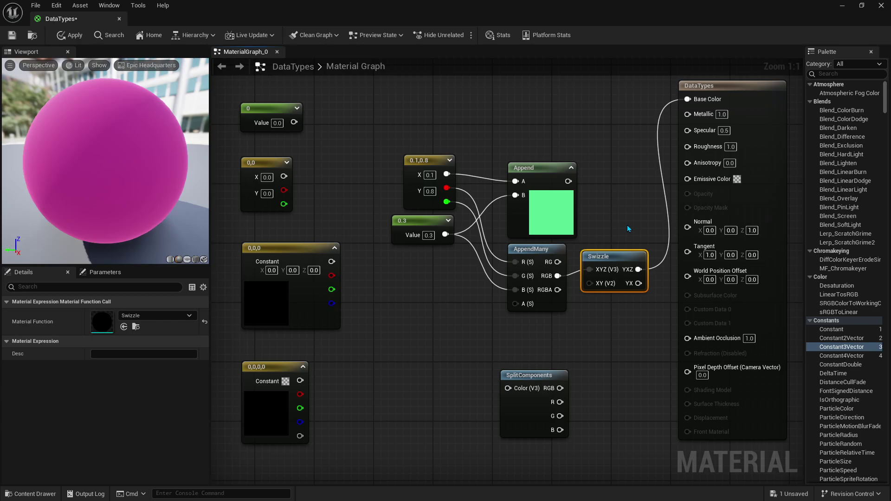
pyautogui.moveTo(633, 160); pyautogui.dragTo(416, 424)
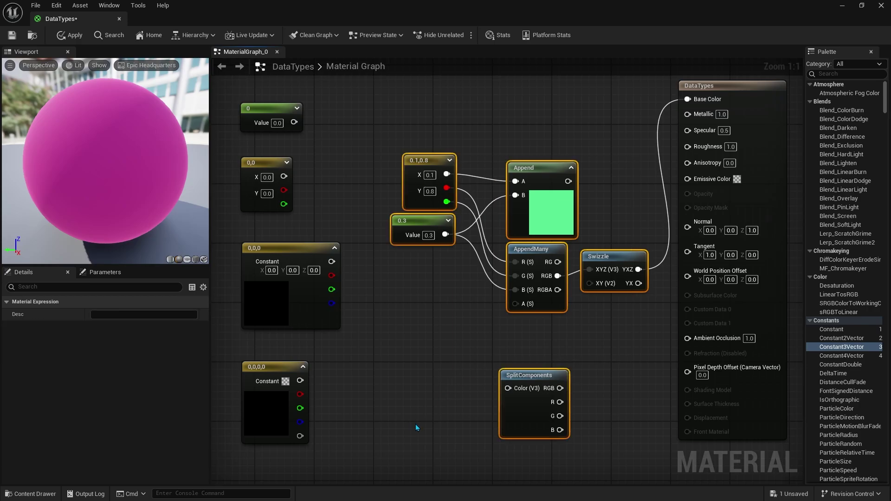
# Delete the selected append and swizzle nodes and place two new Constant4Vector nodes.
pyautogui.press('Delete')
pyautogui.click(281, 420)
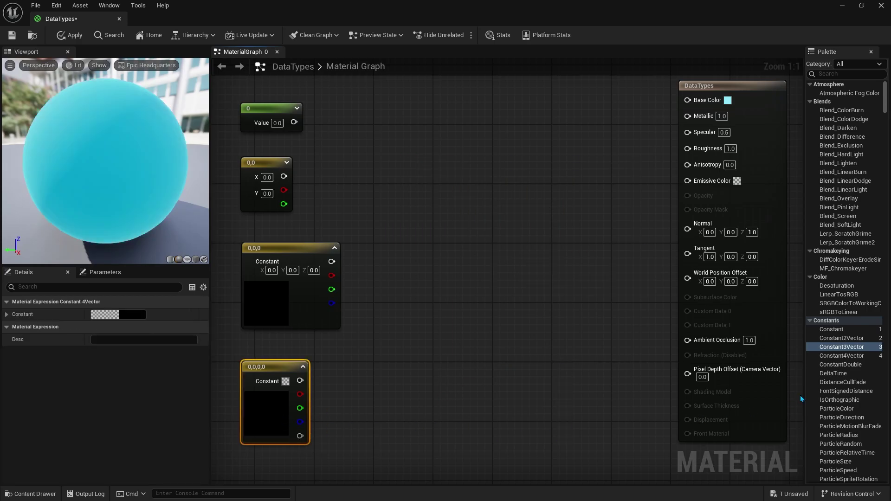
pyautogui.moveTo(841, 355); pyautogui.dragTo(456, 307)
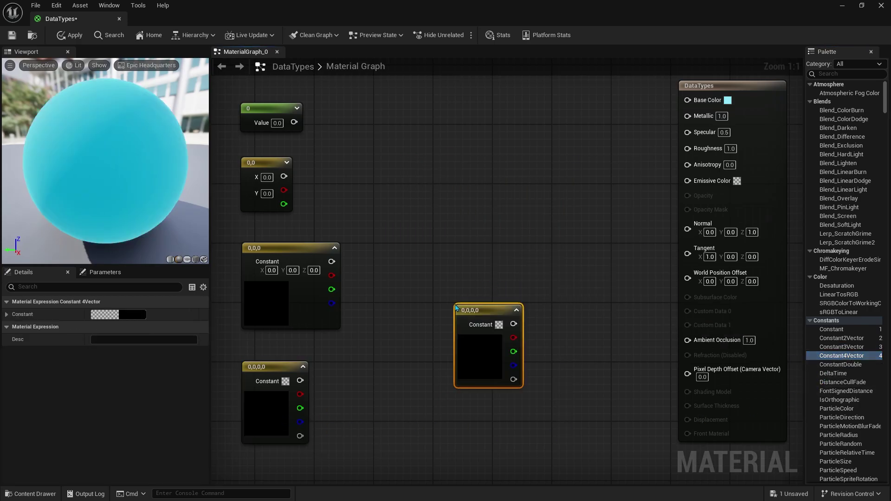
pyautogui.click(456, 213)
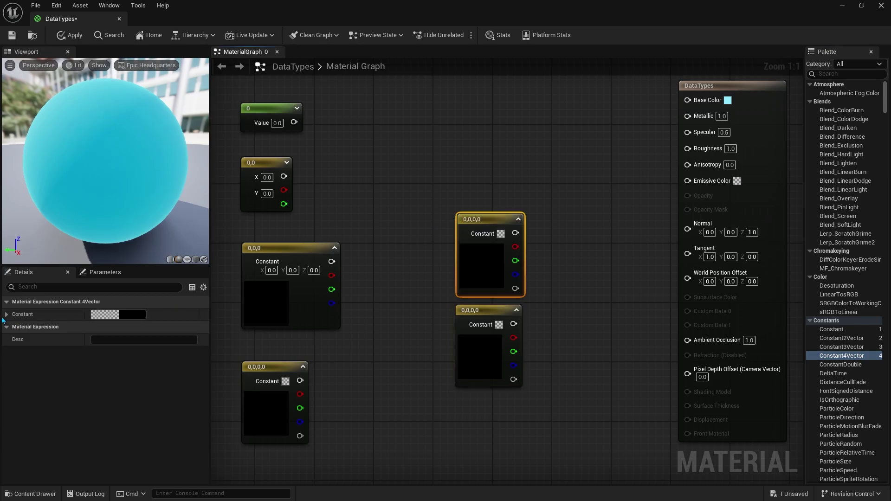
# Inspect the new constant's R, G, B, A colour picker and close it without applying.
pyautogui.click(6, 314)
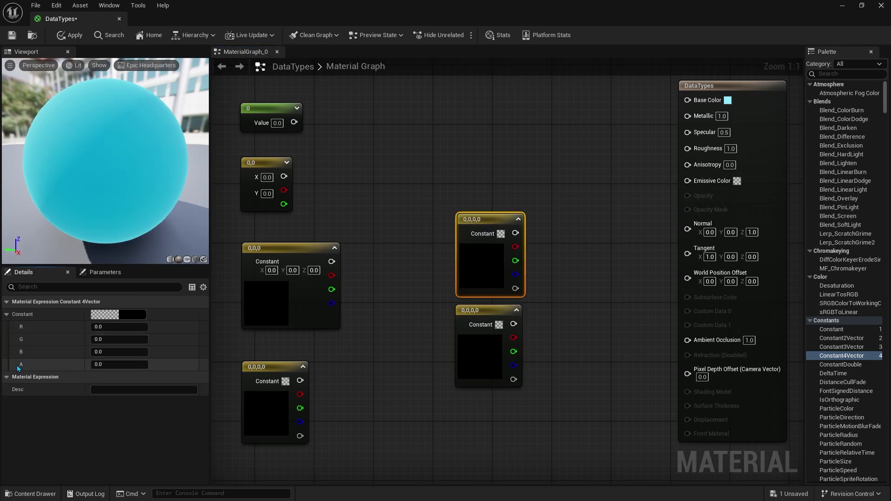
pyautogui.click(105, 314)
pyautogui.moveTo(218, 257); pyautogui.dragTo(293, 207)
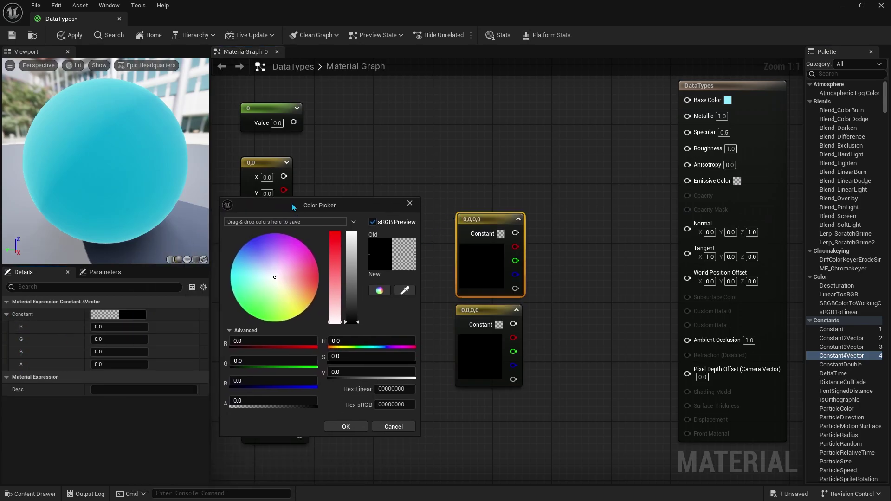
pyautogui.moveTo(267, 402)
pyautogui.mouseDown()
pyautogui.moveTo(300, 402)
pyautogui.moveTo(262, 404)
pyautogui.mouseUp()
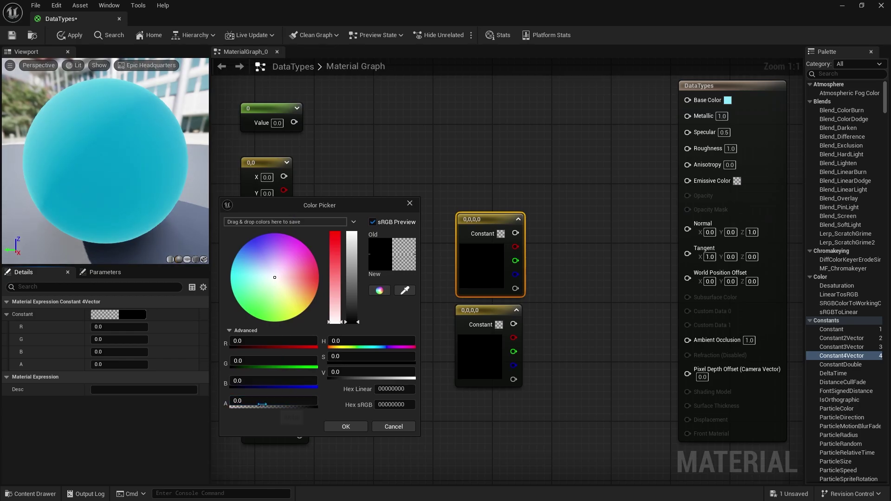
pyautogui.click(411, 204)
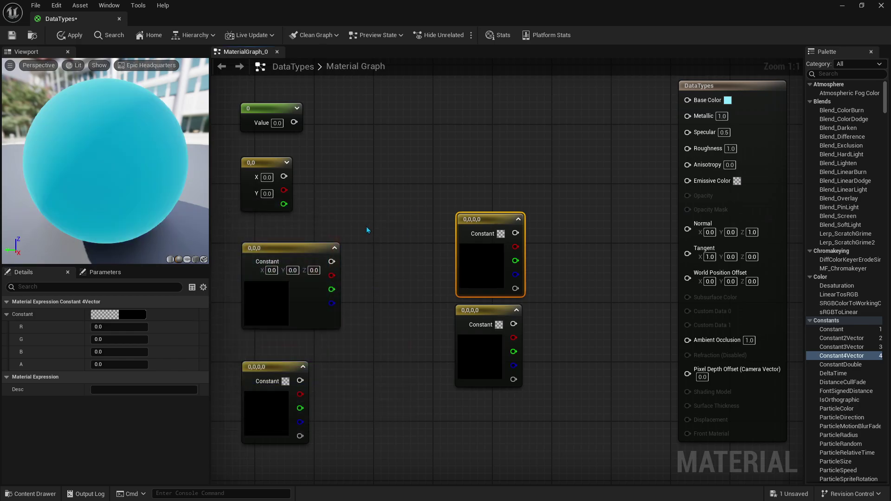
# Place a new Append node and move it up near the 0.1 constant.
pyautogui.rightClick(367, 243)
pyautogui.write('add')
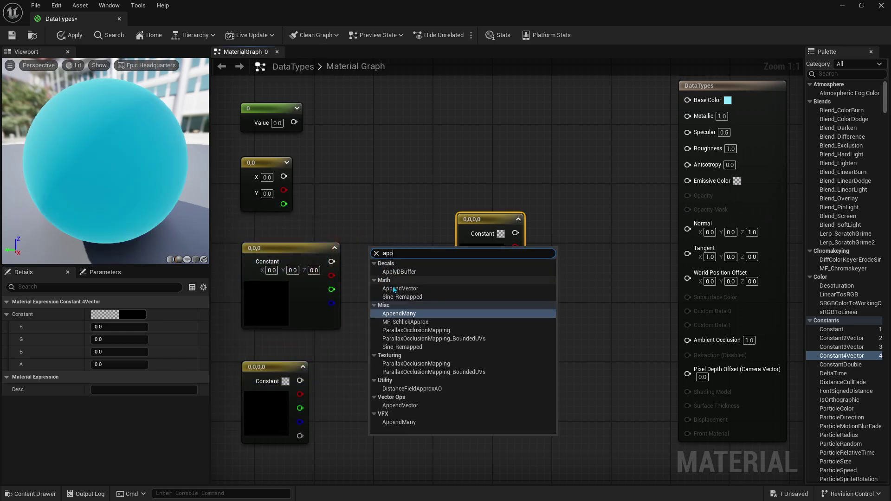
pyautogui.press('Escape')
pyautogui.click(401, 290)
pyautogui.moveTo(401, 290)
pyautogui.mouseDown()
pyautogui.moveTo(379, 260)
pyautogui.moveTo(389, 247)
pyautogui.moveTo(294, 122)
pyautogui.mouseUp()
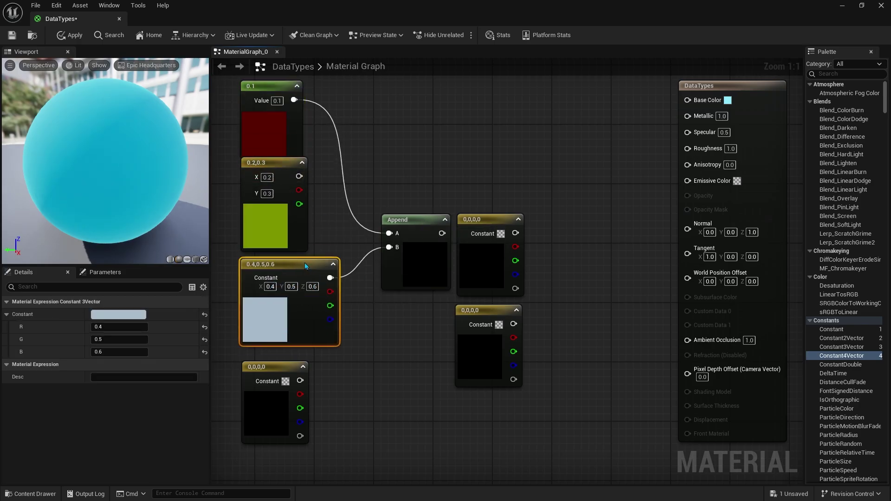
# Connect Append to Base Color and feed a new Constant2Vector with X 0.1 into its B input.
pyautogui.moveTo(441, 233); pyautogui.dragTo(687, 99)
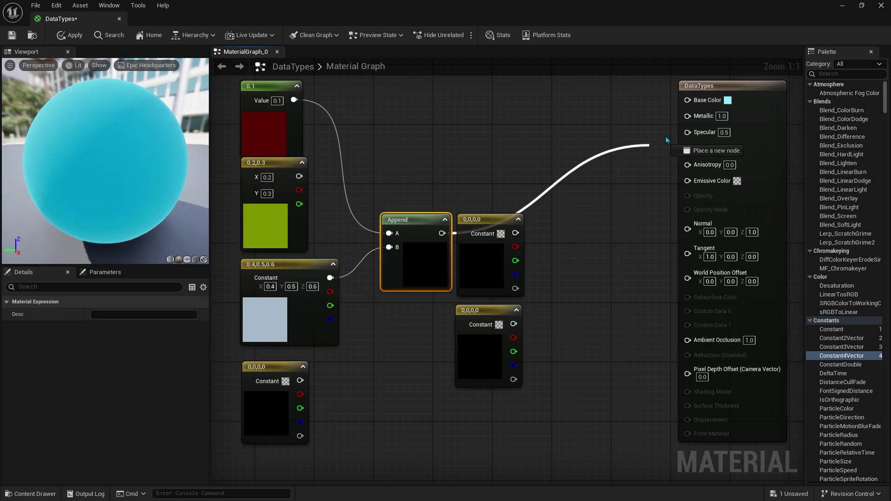
pyautogui.keyDown('alt'); pyautogui.click(388, 247); pyautogui.keyUp('alt')
pyautogui.click(343, 390)
pyautogui.moveTo(385, 408); pyautogui.dragTo(388, 246)
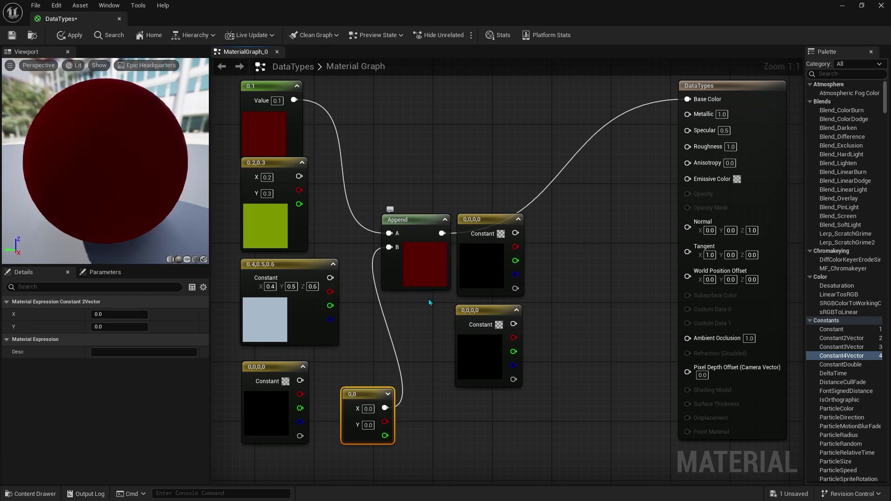
pyautogui.click(368, 408)
pyautogui.write('0.1')
pyautogui.press('Tab')
pyautogui.write('0.3')
pyautogui.press('Return')
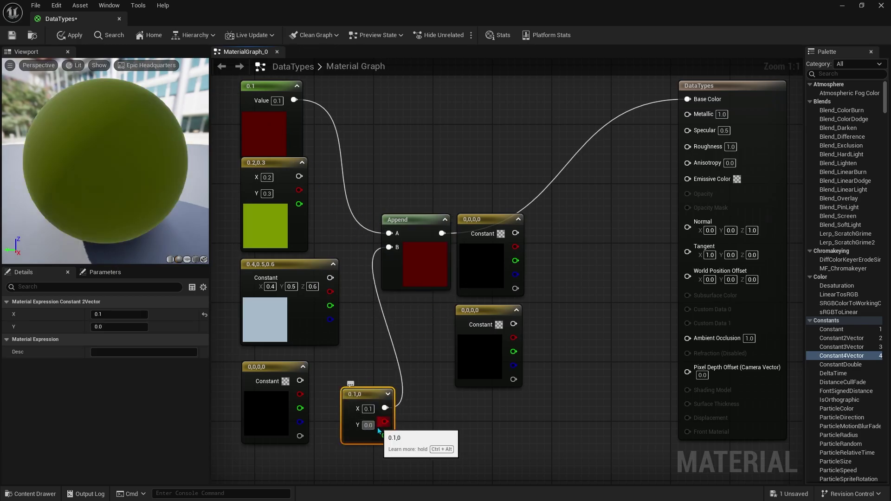
pyautogui.click(414, 427)
# Delete the Append node and the extra constants, leaving Base Color unwired.
pyautogui.moveTo(534, 446); pyautogui.dragTo(334, 209)
pyautogui.press('Delete')
pyautogui.rightClick(399, 229)
pyautogui.write('app')
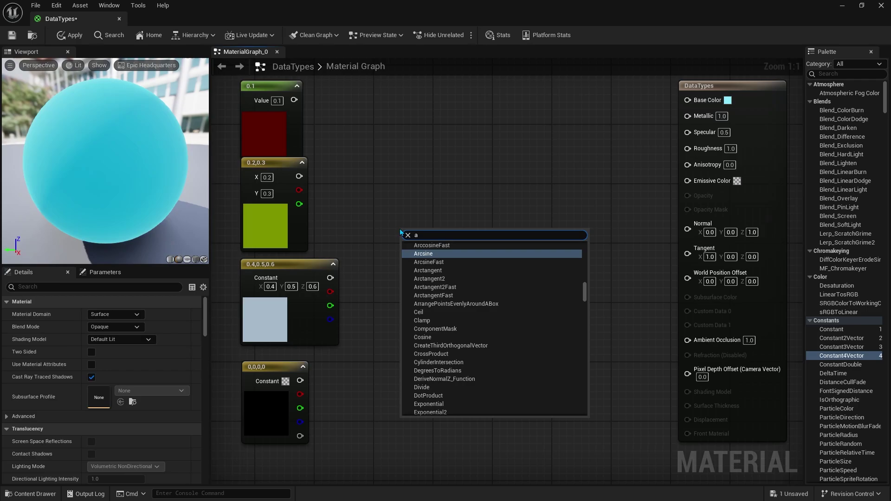
pyautogui.click(442, 295)
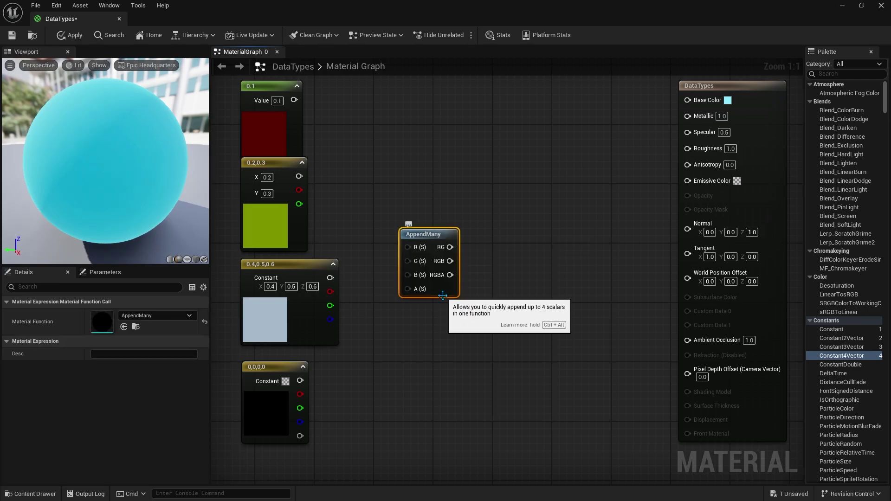
pyautogui.moveTo(294, 99); pyautogui.dragTo(408, 247)
pyautogui.moveTo(330, 291); pyautogui.dragTo(407, 274)
pyautogui.moveTo(299, 189); pyautogui.dragTo(407, 261)
pyautogui.moveTo(330, 305)
pyautogui.mouseDown()
pyautogui.moveTo(407, 288)
pyautogui.moveTo(687, 99)
pyautogui.mouseUp()
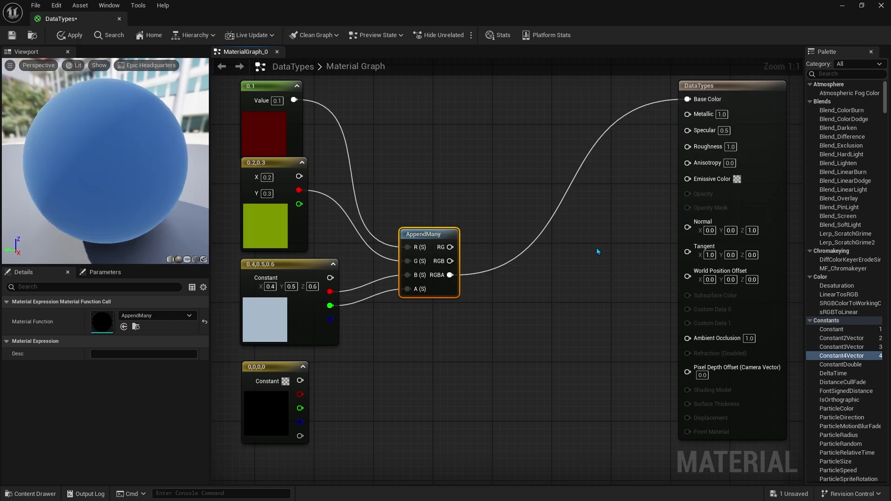
pyautogui.press('Delete')
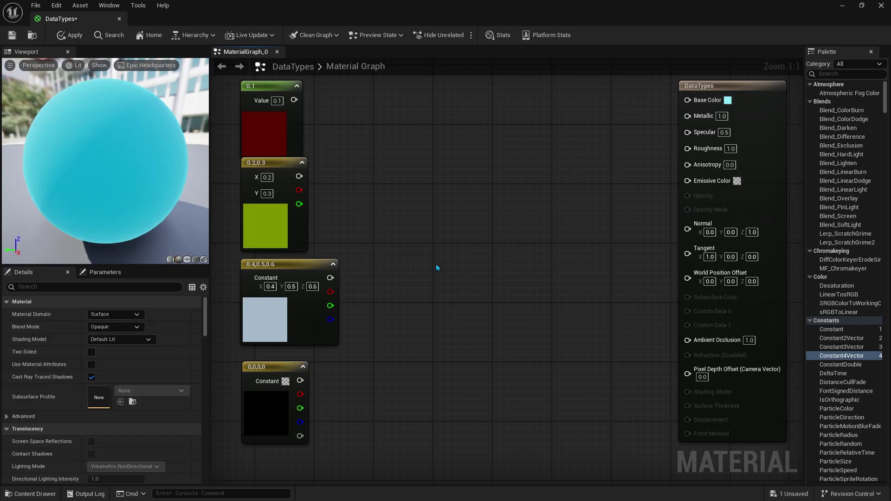
# Wire 0.2,0.3 into Add A and 0.4,0.5,0.6 into B, test it on Base Color, then disconnect it.
pyautogui.click(436, 227)
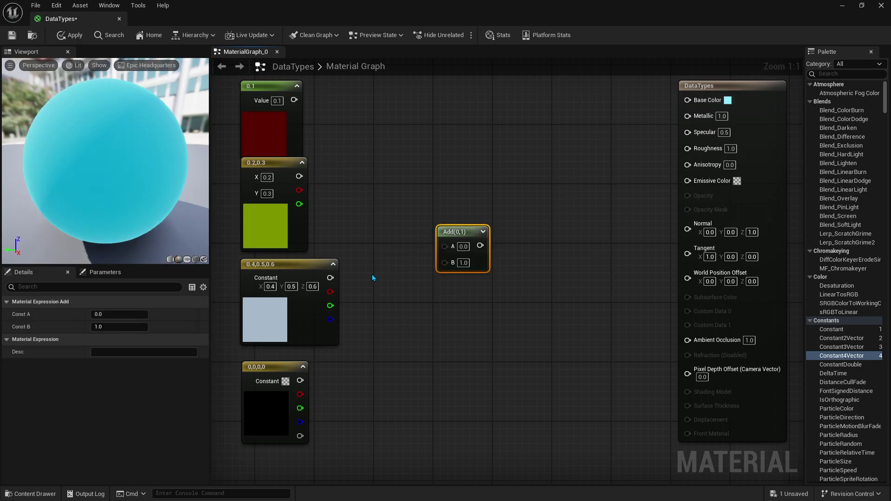
pyautogui.moveTo(330, 277); pyautogui.dragTo(440, 264)
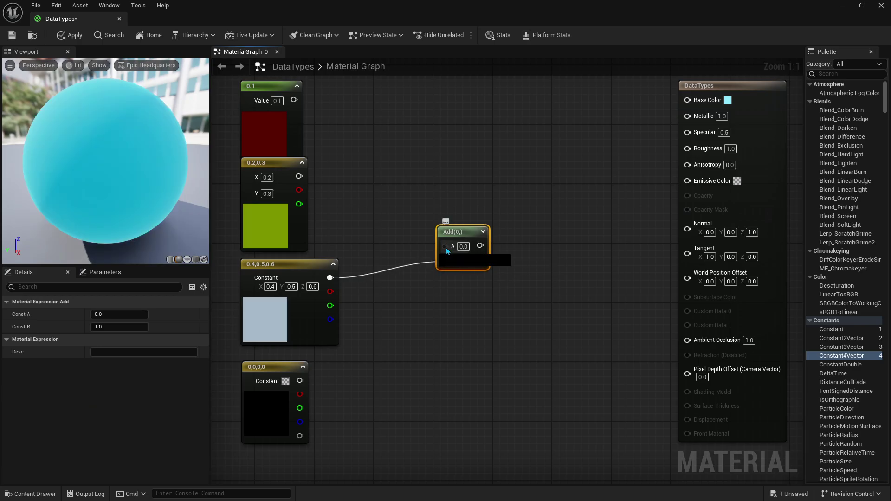
pyautogui.moveTo(444, 246); pyautogui.dragTo(299, 176)
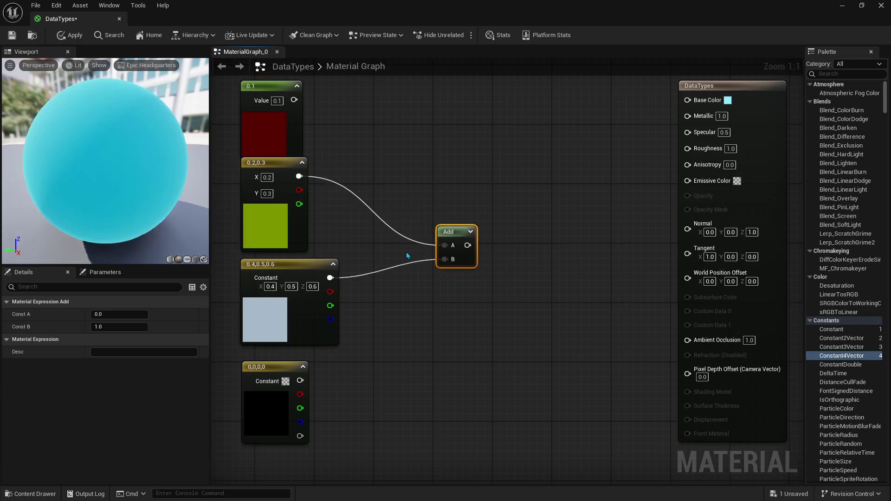
pyautogui.moveTo(467, 245); pyautogui.dragTo(703, 104)
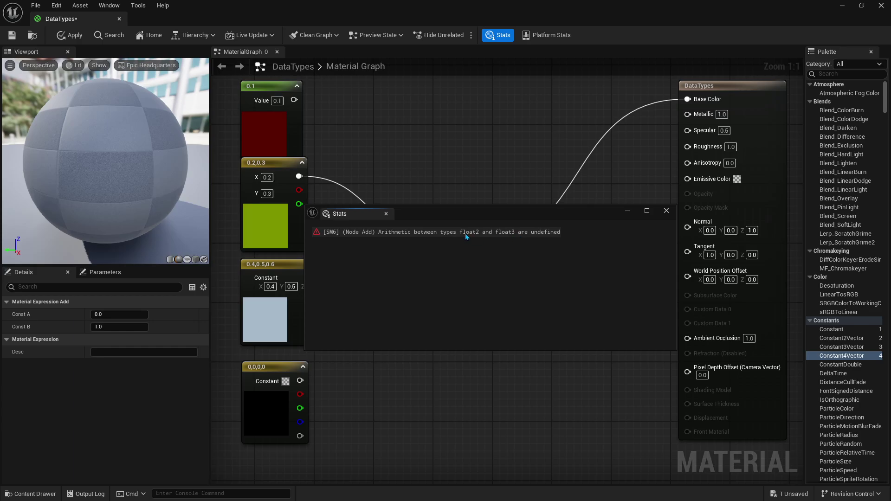
pyautogui.click(386, 214)
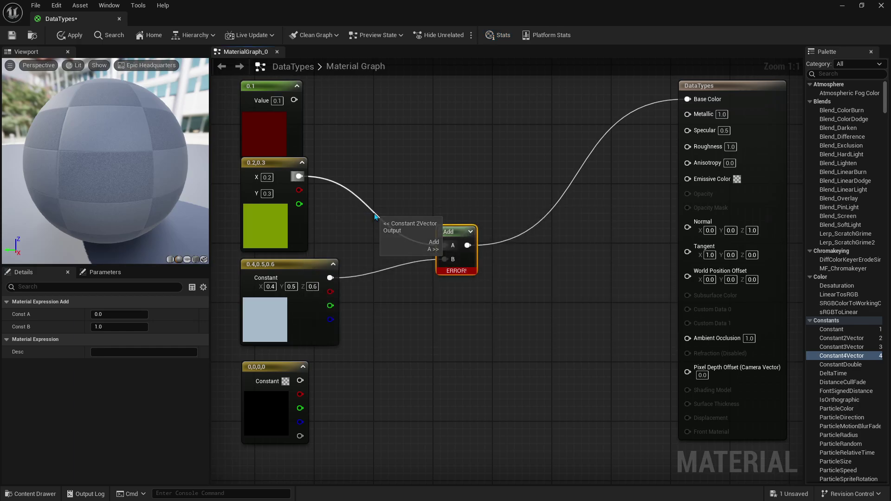
pyautogui.keyDown('alt'); pyautogui.click(468, 245); pyautogui.keyUp('alt')
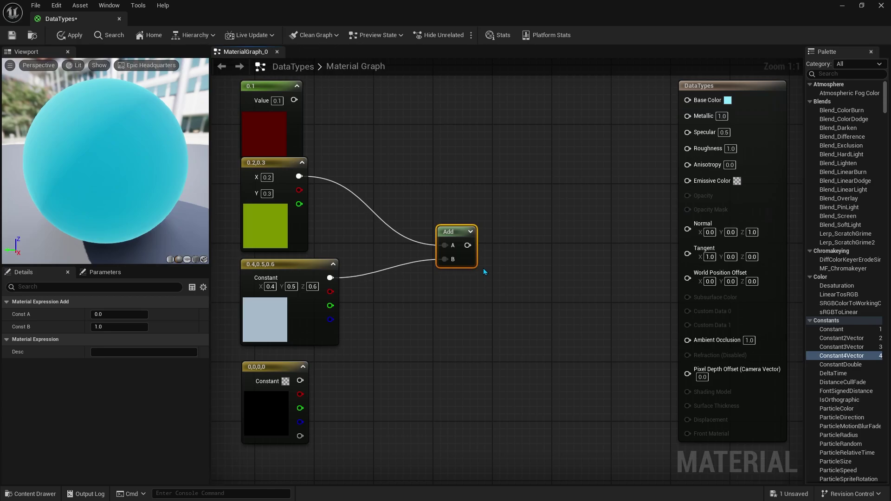
# Delete the Add node, then add a pink Constant4Vector and wire it to Base Color.
pyautogui.press('Delete')
pyautogui.click(487, 183)
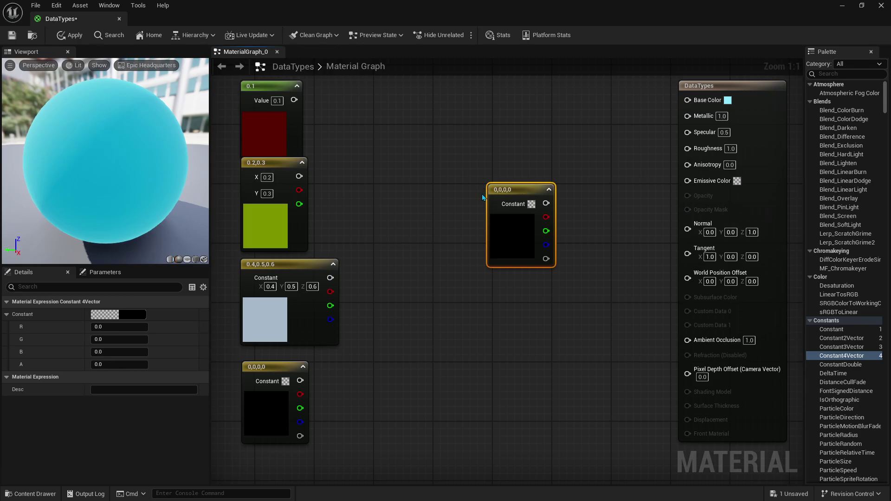
pyautogui.doubleClick(503, 243)
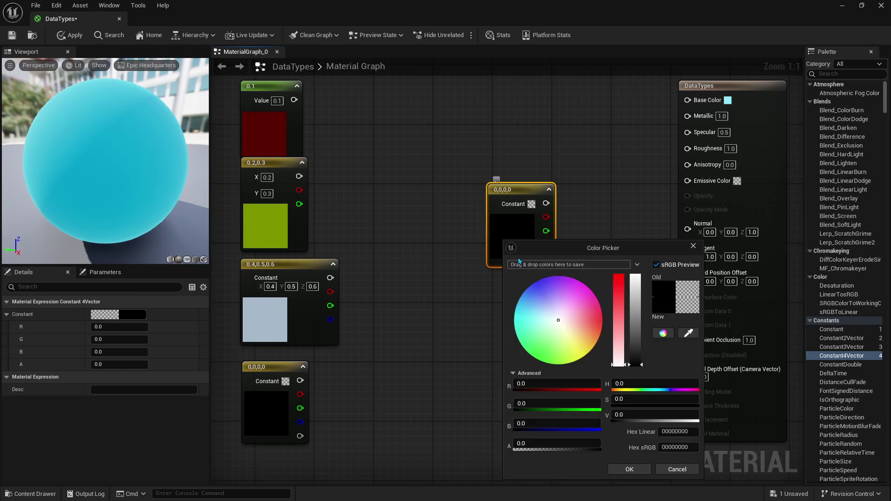
pyautogui.moveTo(575, 334); pyautogui.dragTo(589, 314)
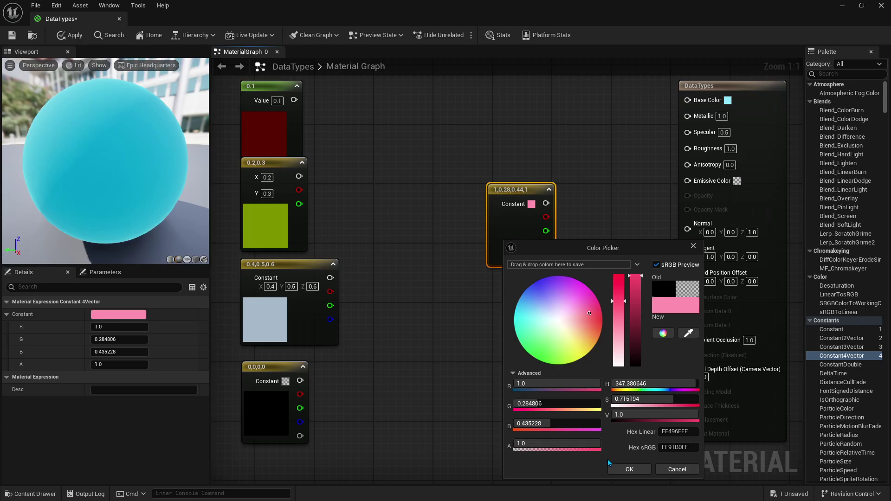
pyautogui.click(632, 470)
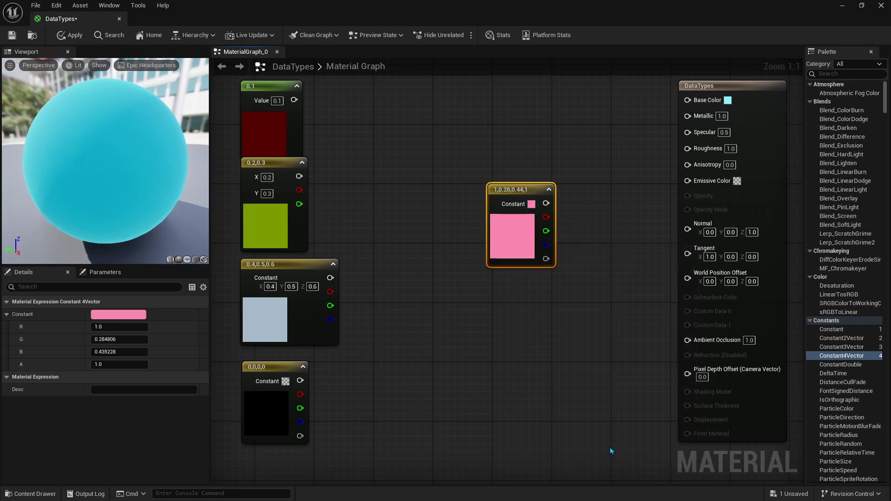
pyautogui.moveTo(546, 203); pyautogui.dragTo(692, 105)
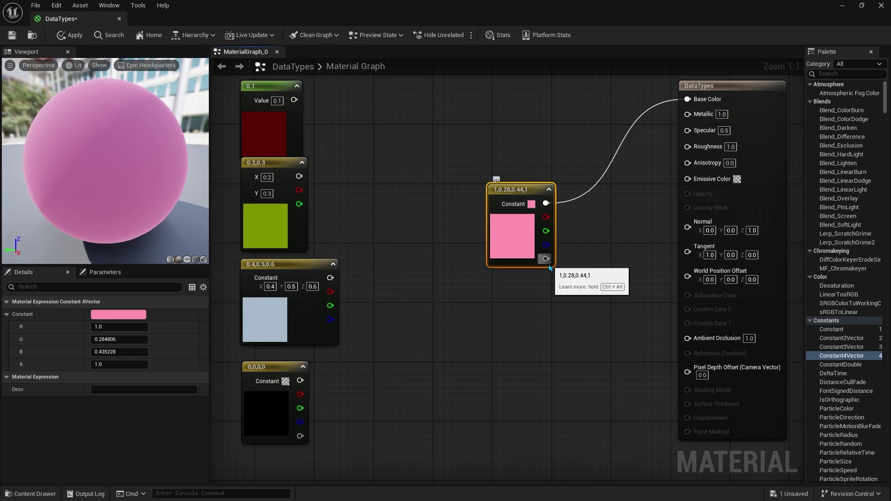
# Lower the pink constant's alpha, then delete the constant, leaving Base Color unwired.
pyautogui.doubleClick(548, 264)
pyautogui.moveTo(603, 453); pyautogui.dragTo(525, 454)
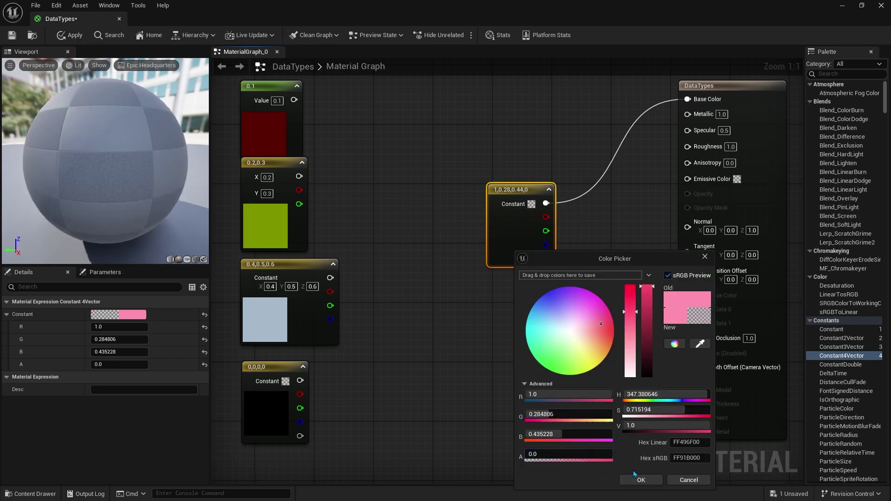
pyautogui.click(640, 481)
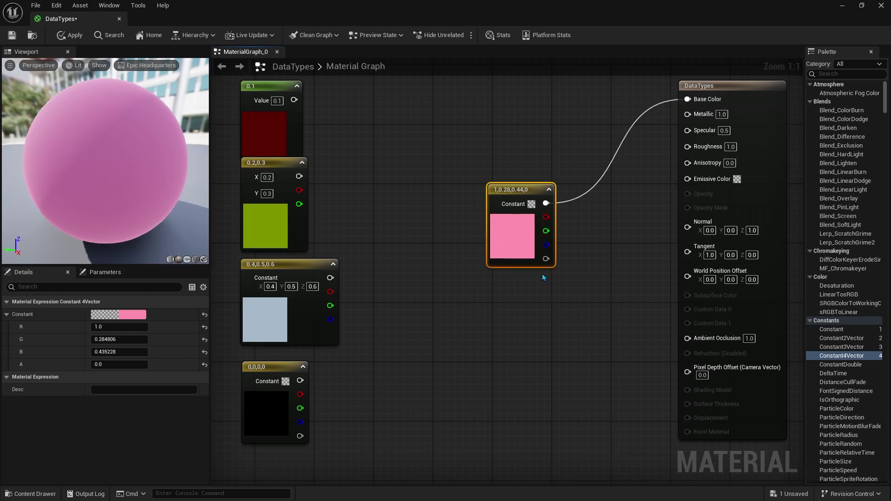
pyautogui.press('Delete')
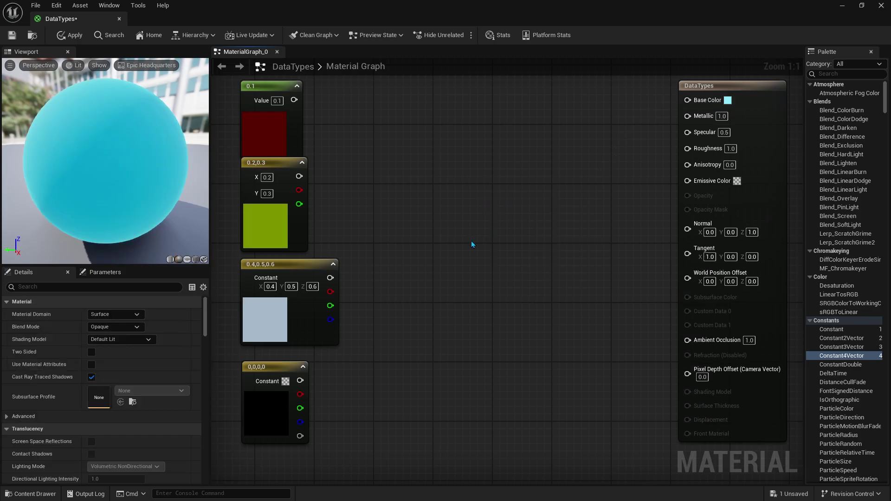
# Wire the 0.1 constant to Roughness and place it beside that input.
pyautogui.moveTo(265, 147); pyautogui.dragTo(517, 280)
pyautogui.moveTo(546, 234)
pyautogui.mouseDown()
pyautogui.moveTo(692, 116)
pyautogui.moveTo(690, 148)
pyautogui.mouseUp()
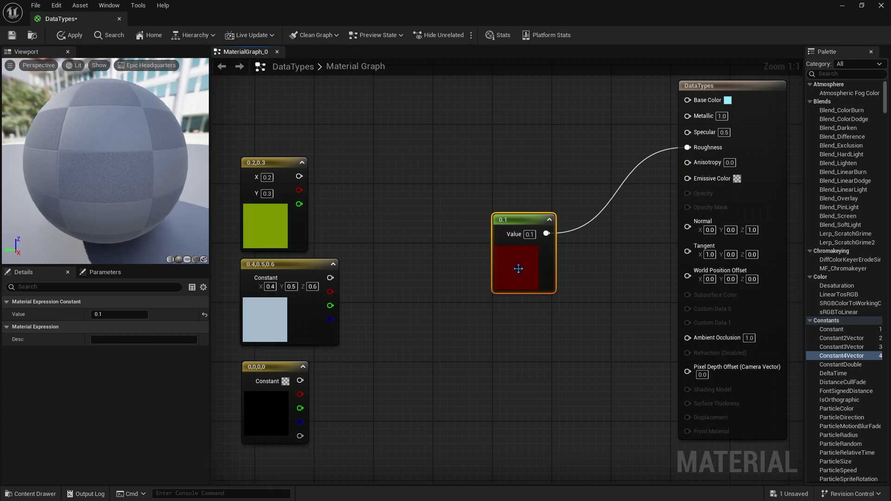
pyautogui.moveTo(518, 269); pyautogui.dragTo(608, 209)
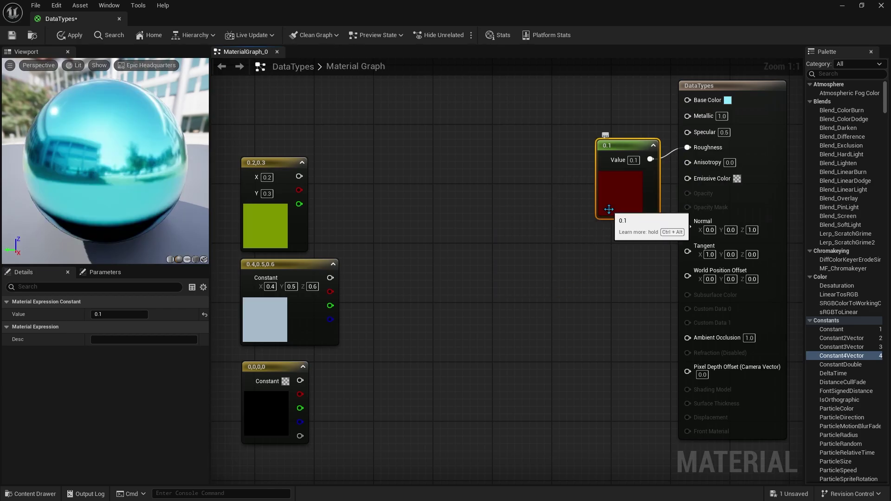
# Feed 0.2,0.3 into a new Texture Sample's UVs and wire 0.4,0.5,0.6 to Base Color.
pyautogui.moveTo(304, 210); pyautogui.dragTo(467, 339)
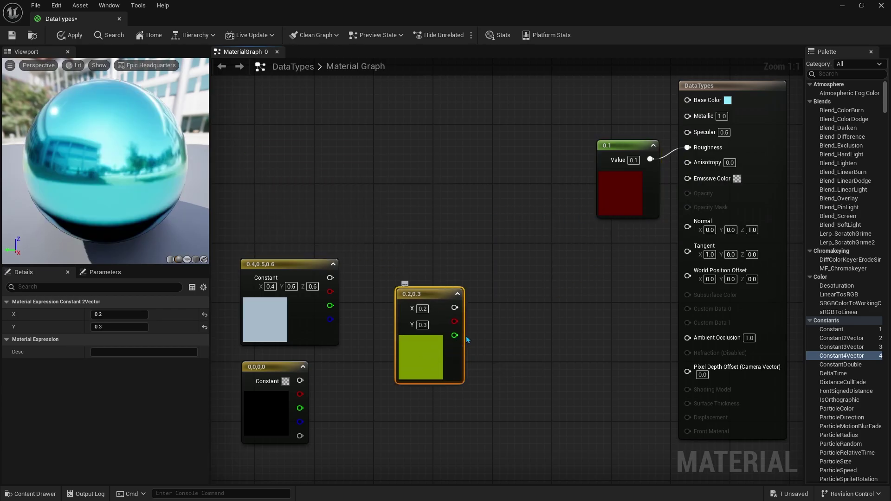
pyautogui.click(504, 290)
pyautogui.moveTo(454, 307); pyautogui.dragTo(510, 307)
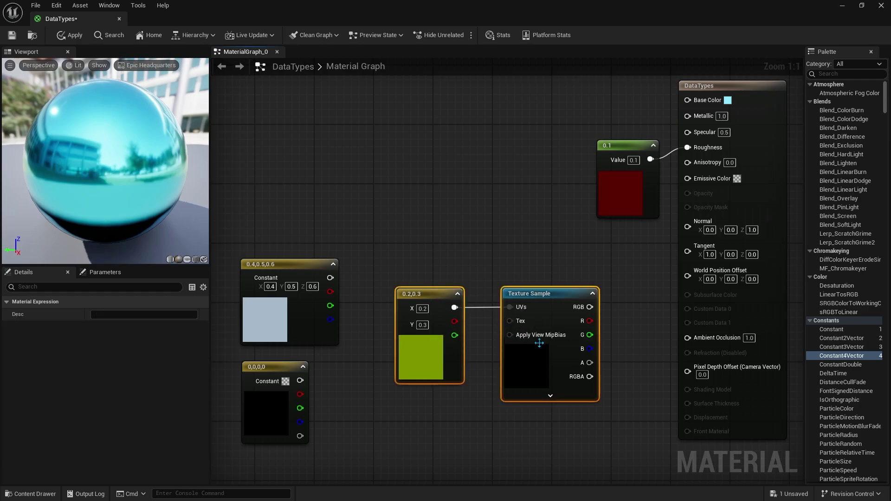
pyautogui.moveTo(539, 342); pyautogui.dragTo(525, 405)
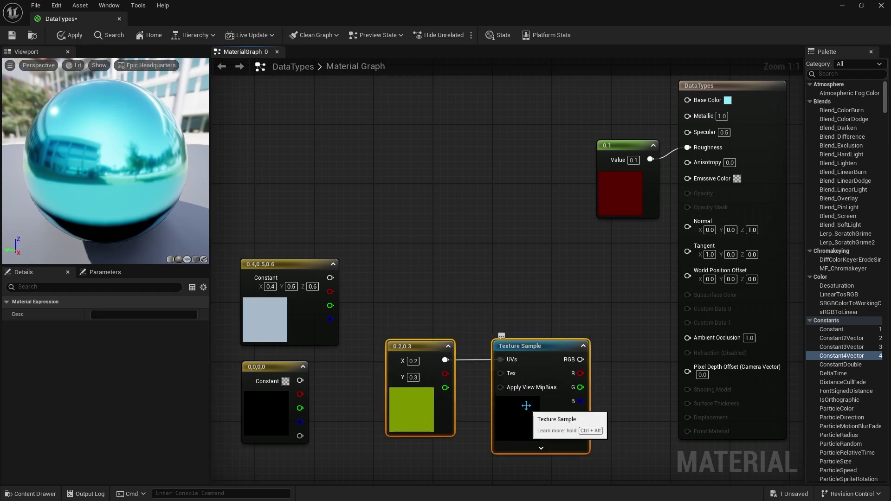
pyautogui.moveTo(285, 328); pyautogui.dragTo(463, 155)
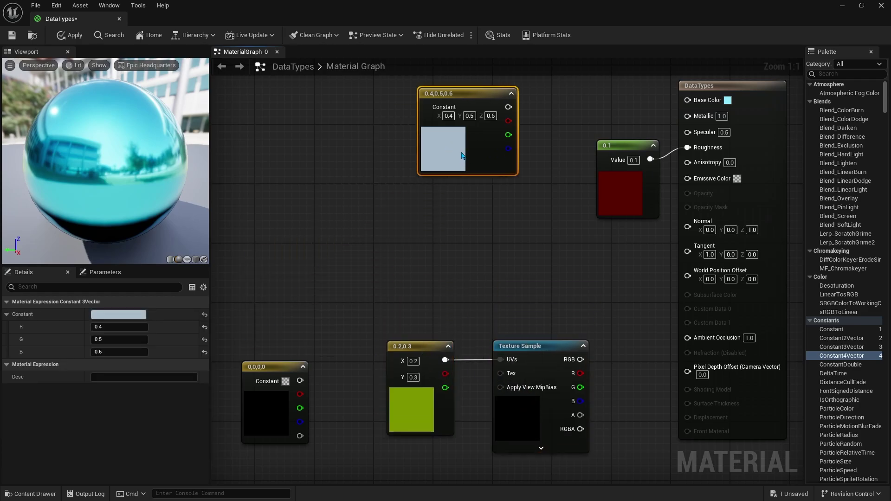
pyautogui.moveTo(508, 107); pyautogui.dragTo(681, 100)
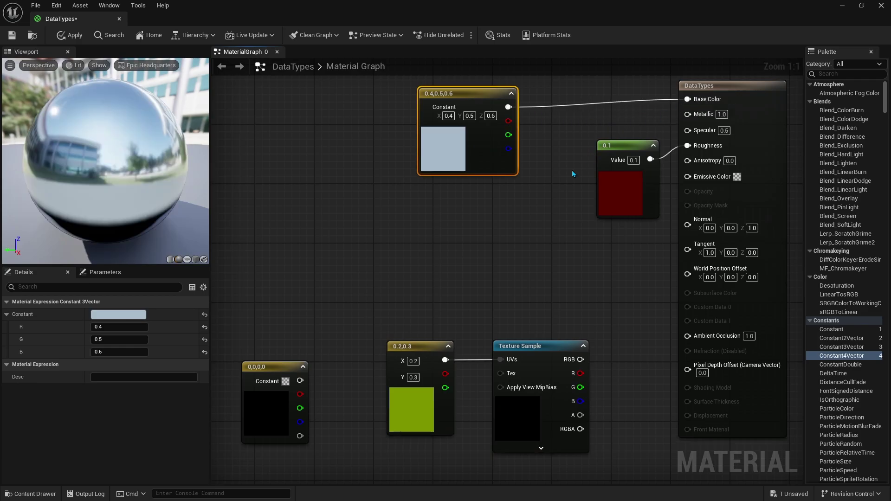
# Move the 0,0,0,0 Constant4Vector to centre and colour it pale green (0.698658, 1.0, 0.437114).
pyautogui.doubleClick(263, 432)
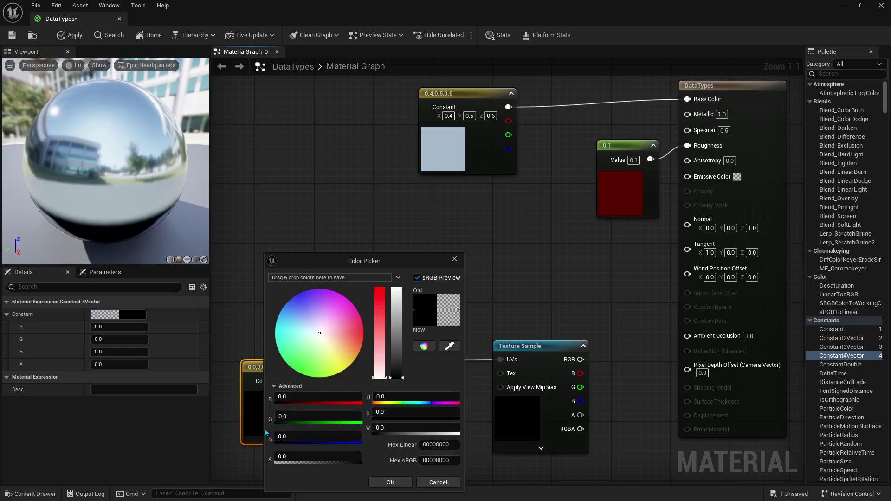
pyautogui.click(454, 259)
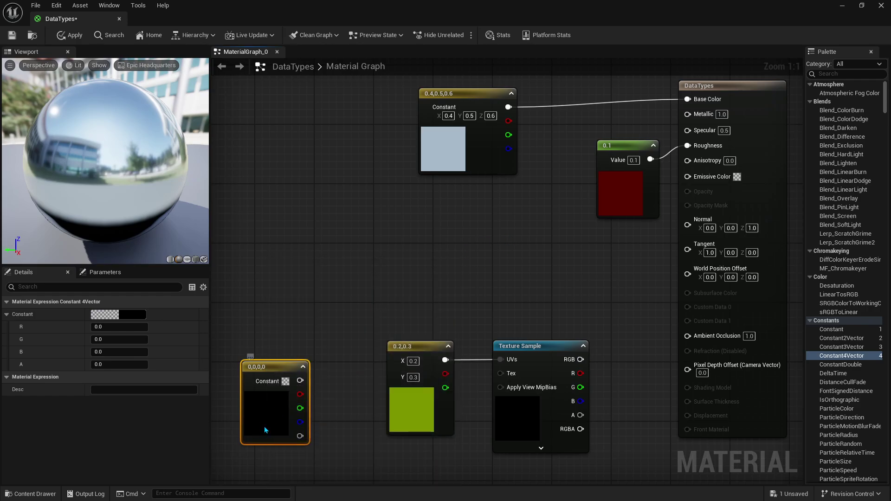
pyautogui.moveTo(260, 430); pyautogui.dragTo(417, 284)
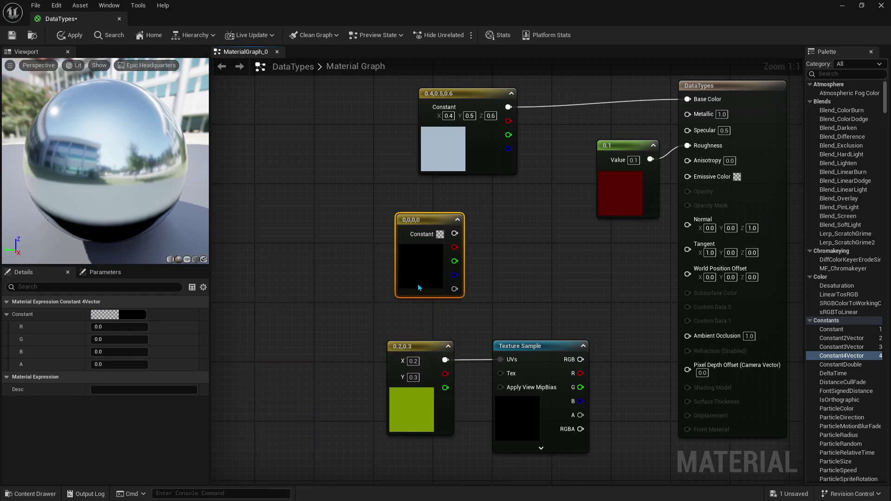
pyautogui.doubleClick(418, 283)
pyautogui.moveTo(470, 269); pyautogui.dragTo(411, 169)
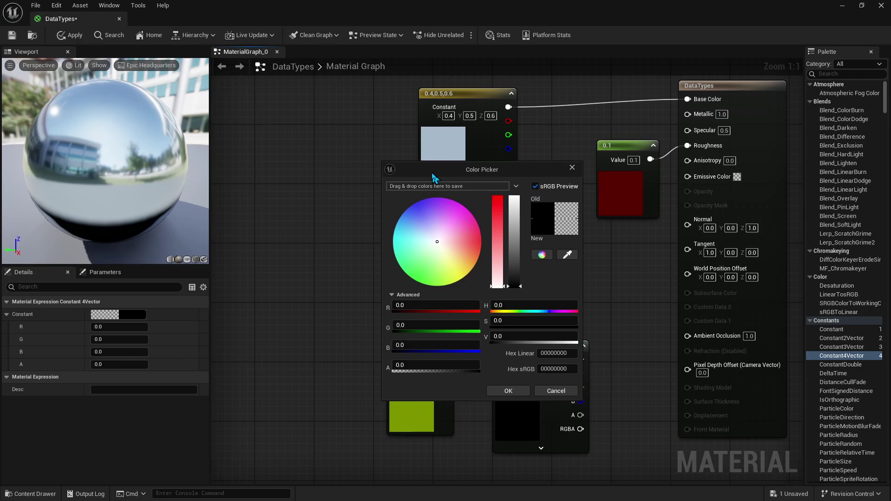
pyautogui.moveTo(432, 258)
pyautogui.mouseDown()
pyautogui.moveTo(401, 225)
pyautogui.moveTo(414, 258)
pyautogui.mouseUp()
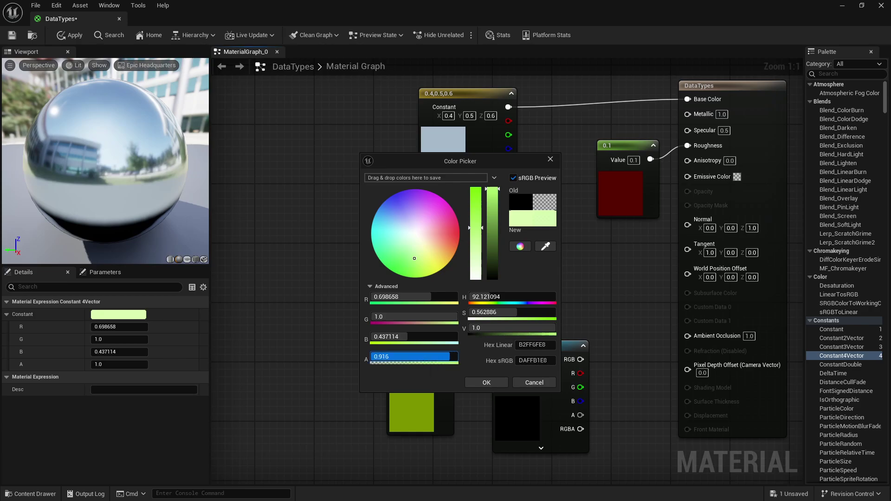
pyautogui.moveTo(414, 358); pyautogui.dragTo(458, 359)
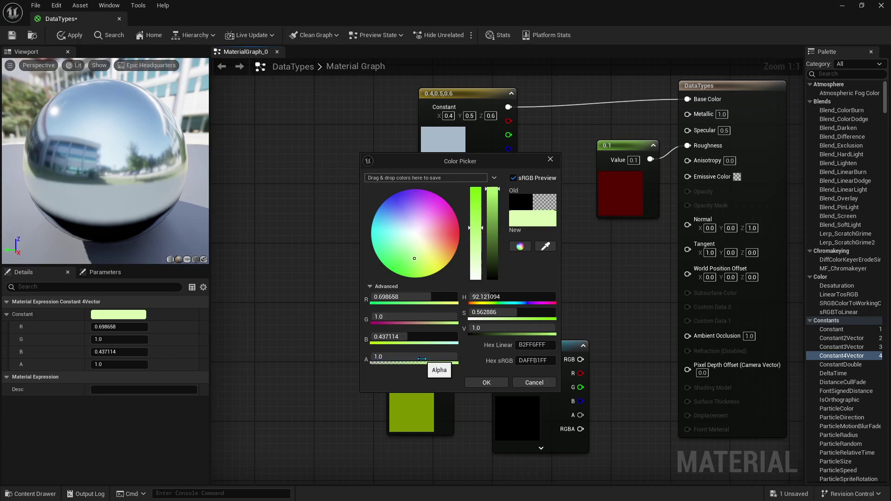